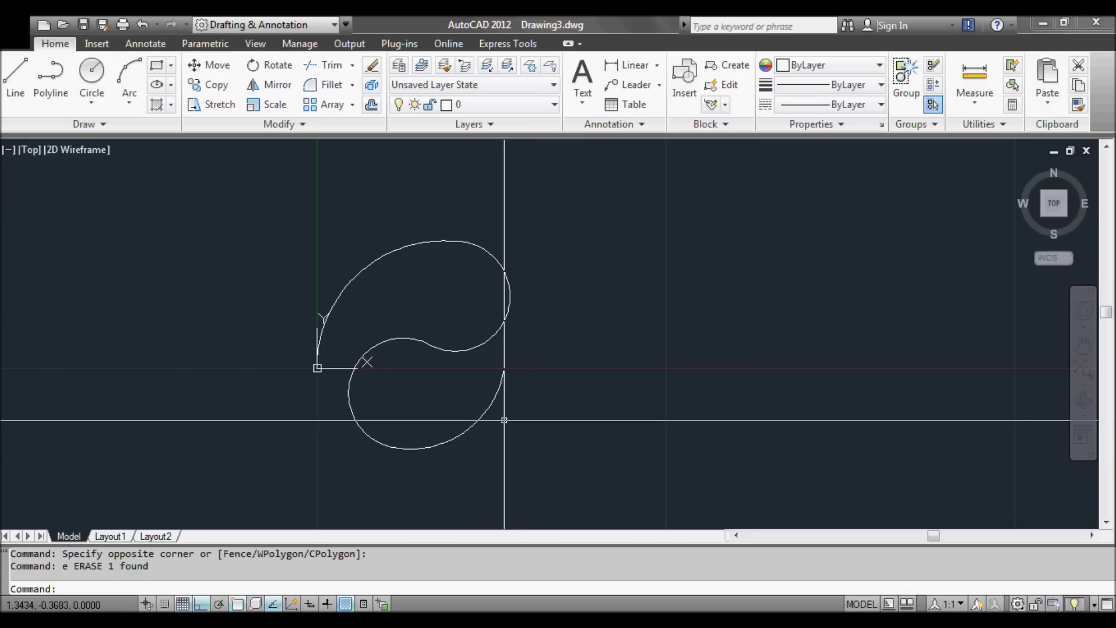
Pan and zoom around the curve, selecting it briefly to inspect its vertices
mouse_move(541, 418)
middle_down()
mouse_move(568, 429)
mouse_move(505, 432)
middle_up()
scroll(534, 412, up, 2)
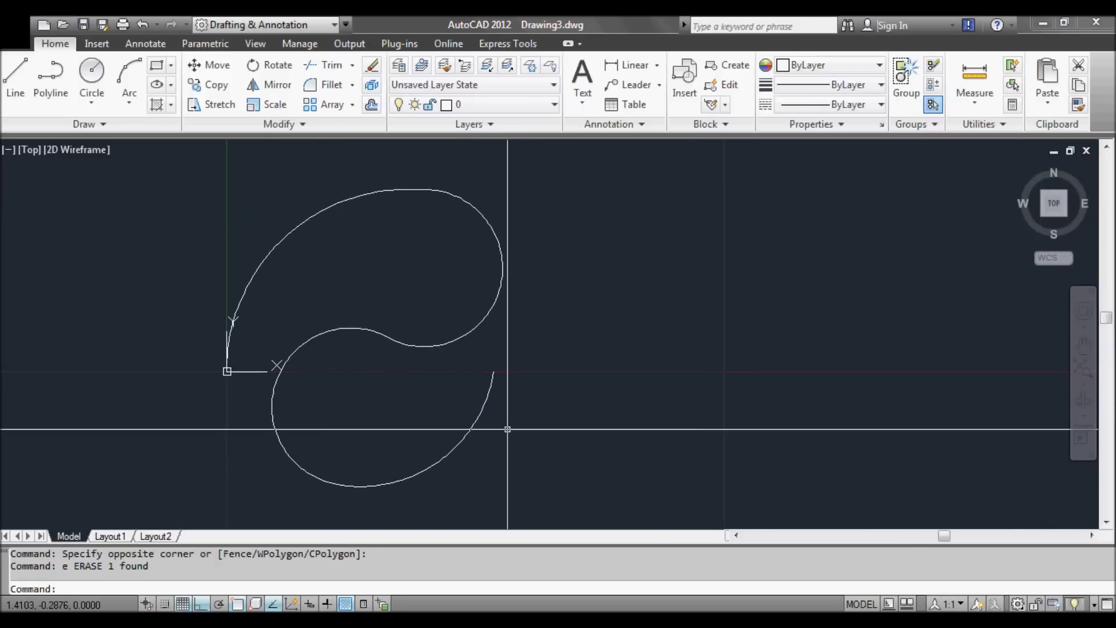
scroll(518, 428, down, 2)
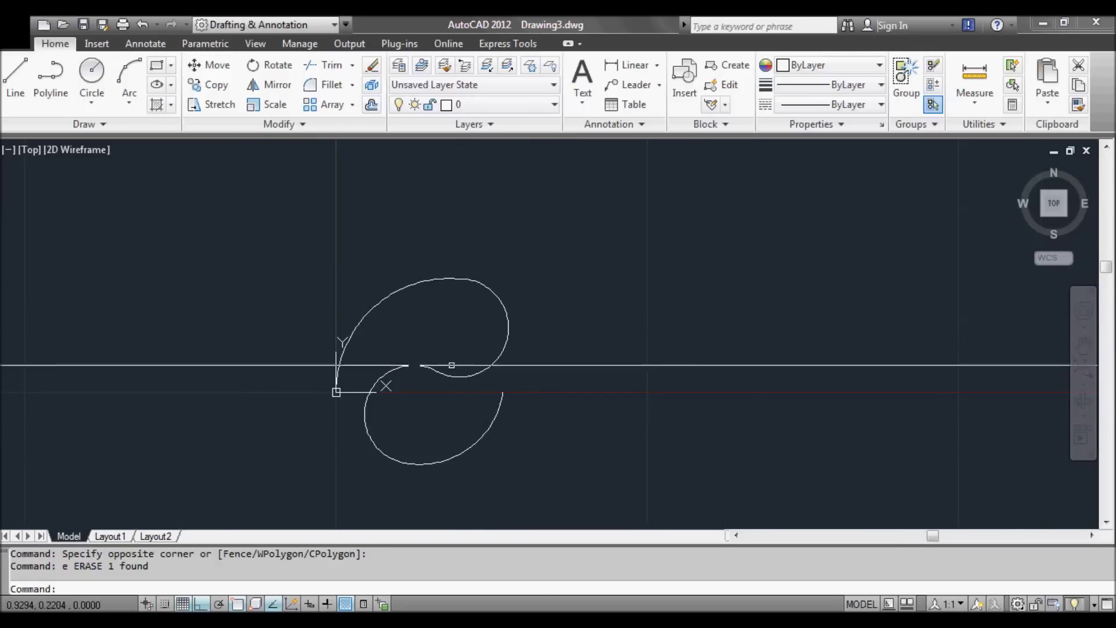
middle_drag(530, 419, 491, 407)
scroll(488, 404, up, 2)
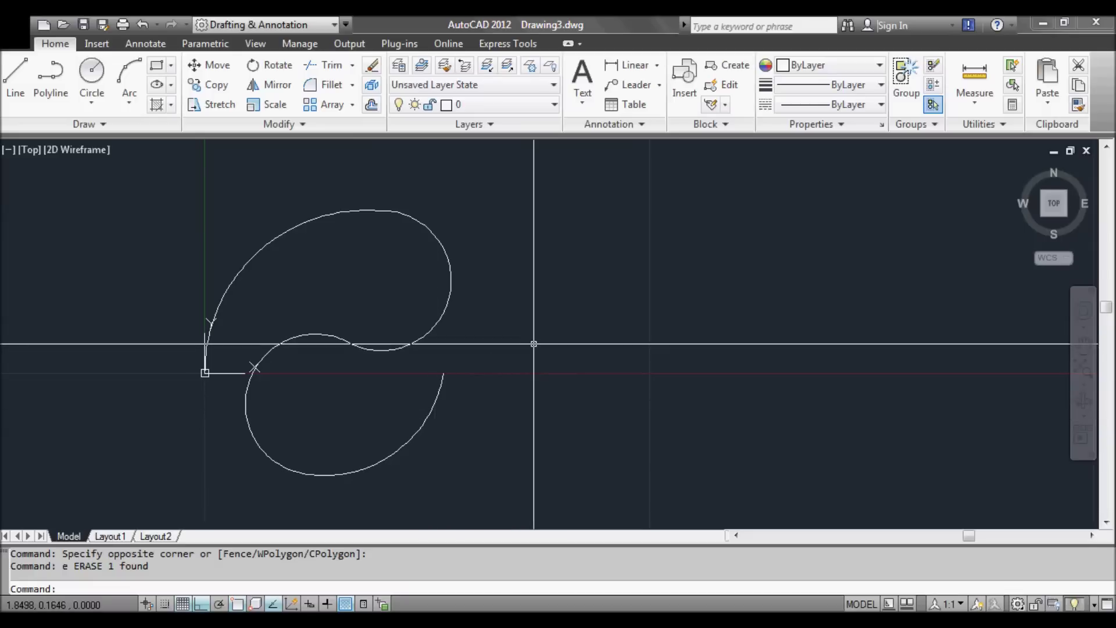
middle_drag(429, 366, 552, 365)
scroll(353, 362, up, 2)
click(327, 314)
key(Escape)
click(326, 308)
mouse_move(317, 374)
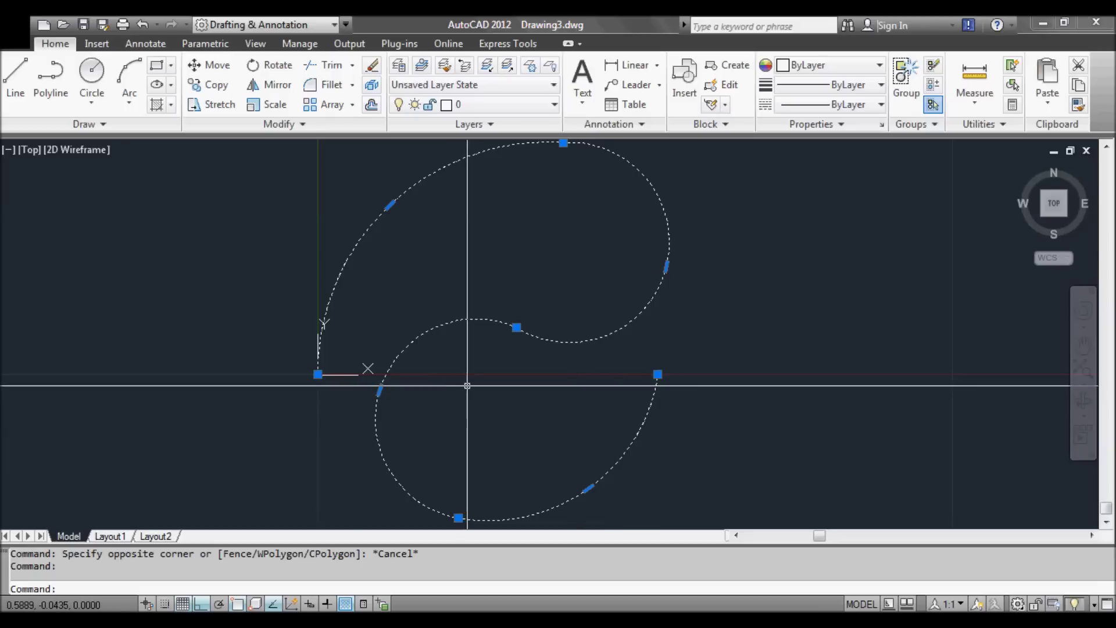
scroll(468, 385, down, 2)
key(Escape)
scroll(500, 393, down, 1)
middle_drag(500, 393, 436, 386)
scroll(436, 381, up, 2)
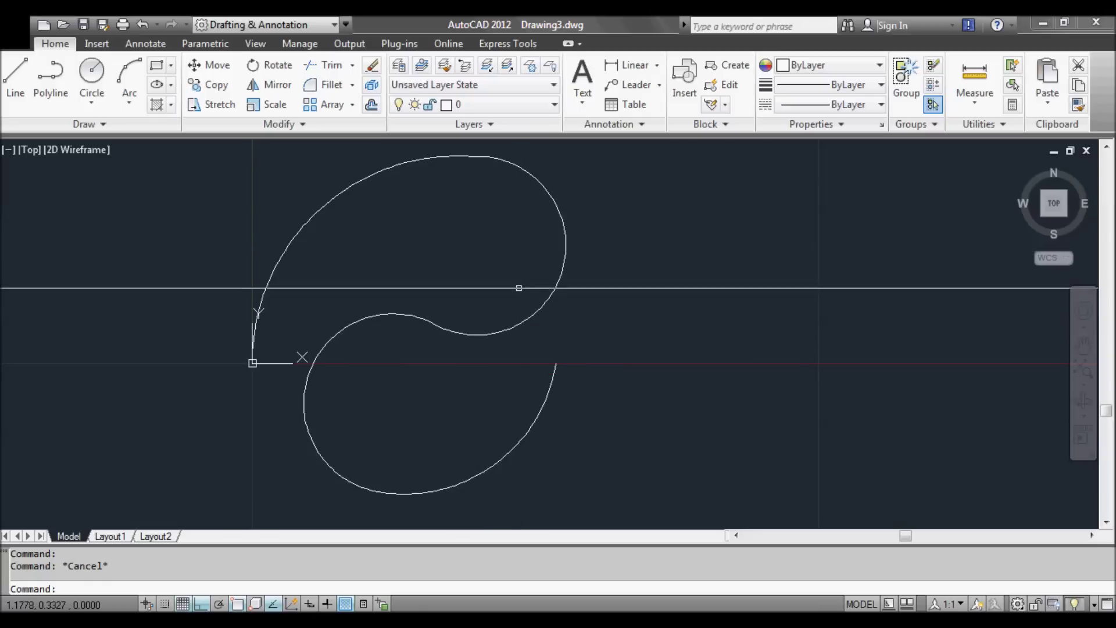
Run Express Tools Make Shape and save the shape file as Wave in ++Projects
click(508, 44)
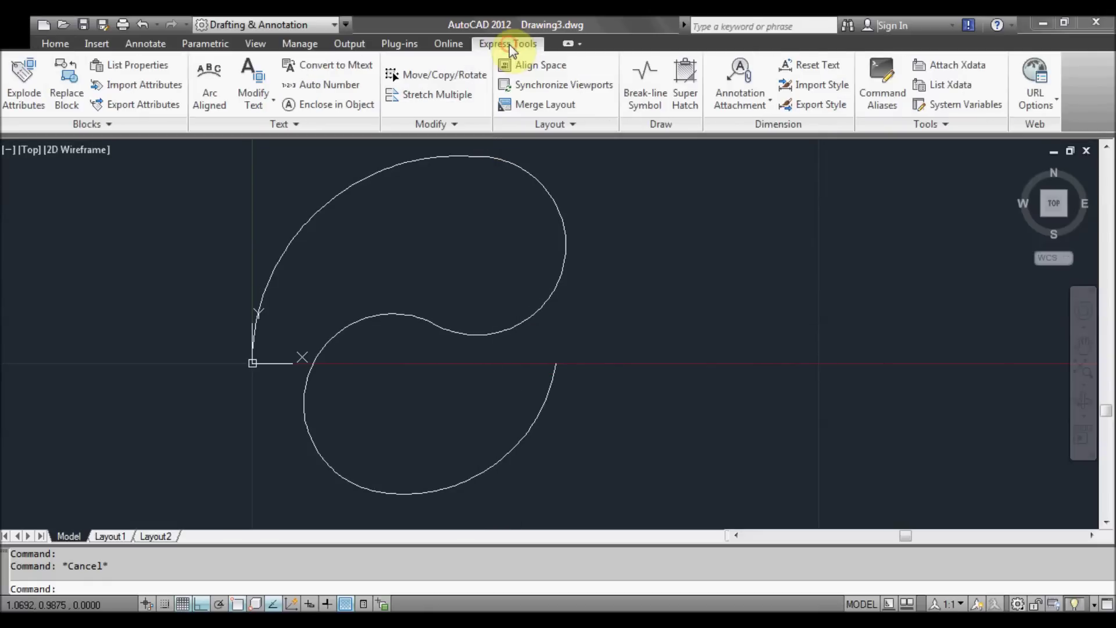
click(945, 124)
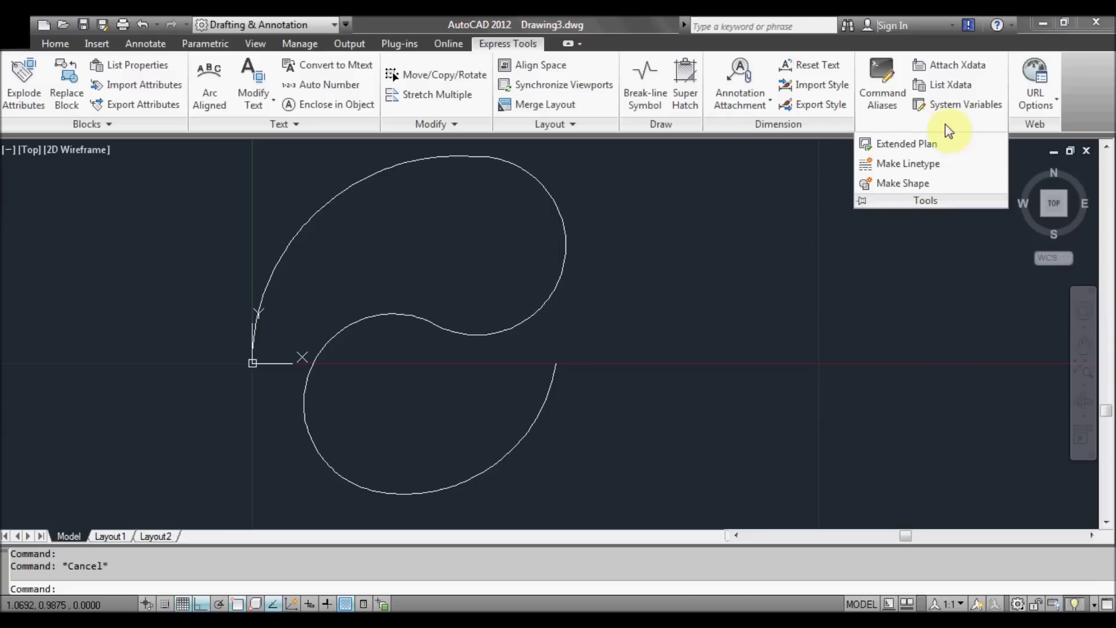
click(913, 183)
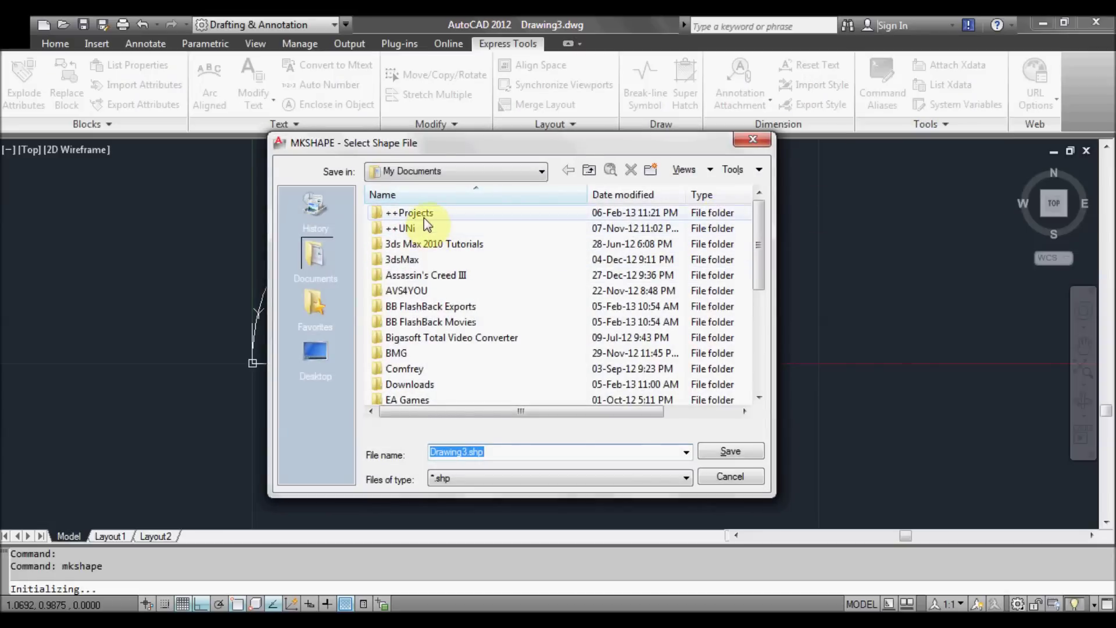
double_click(413, 213)
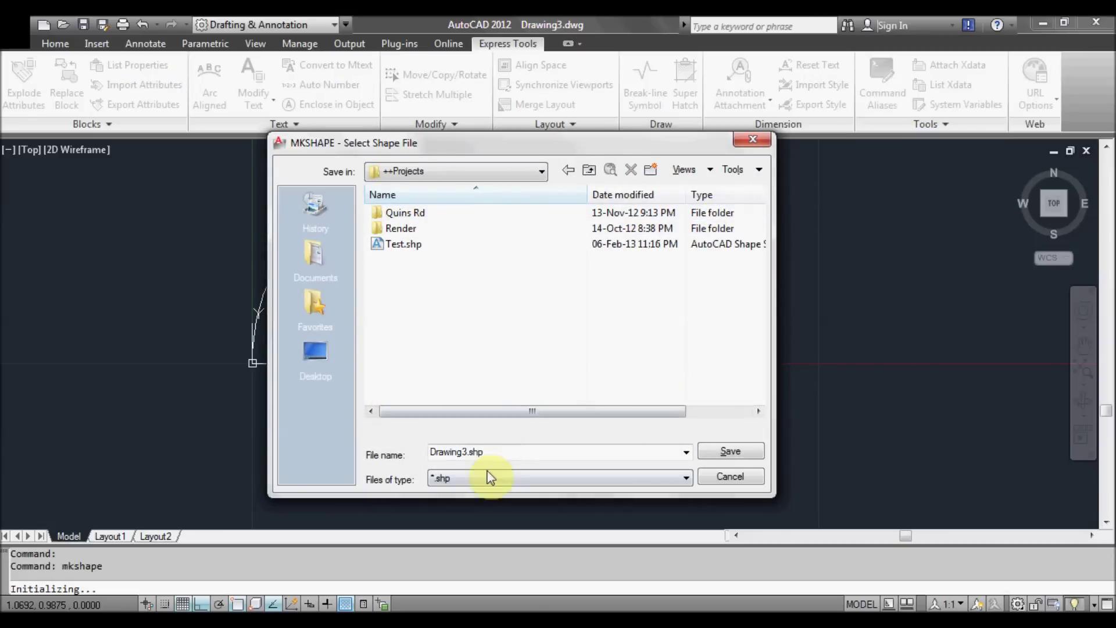
double_click(500, 453)
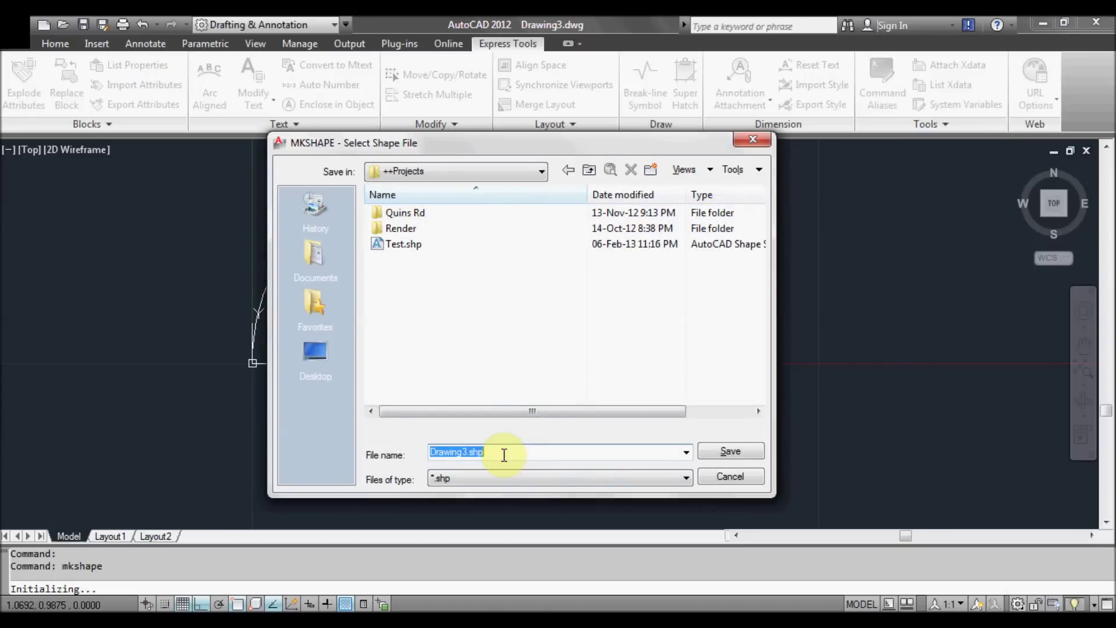
text(Wave)
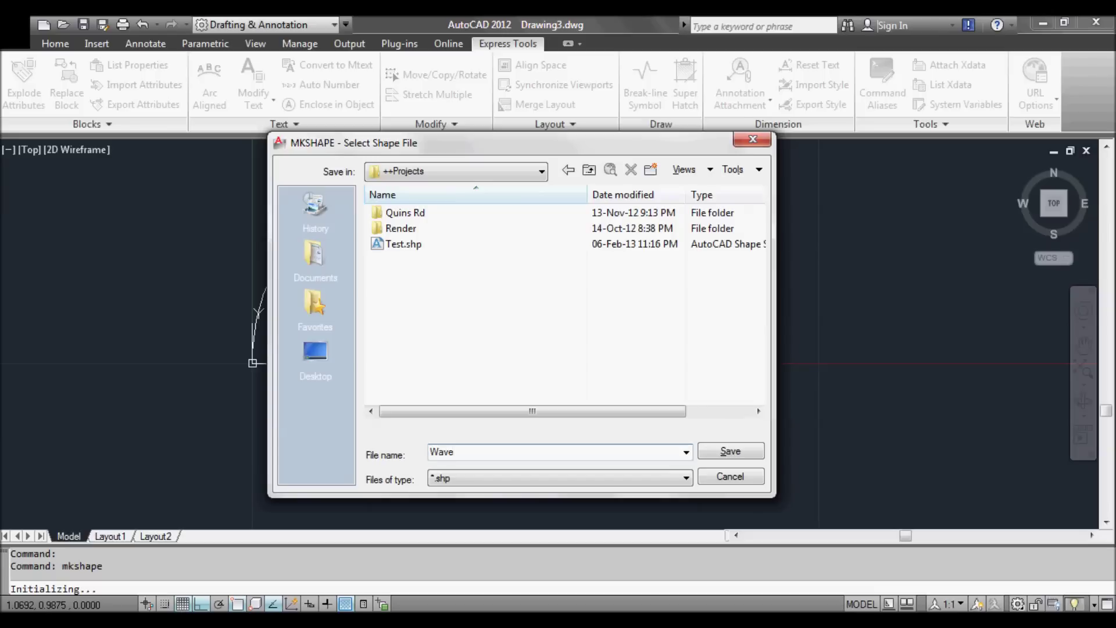
key(Return)
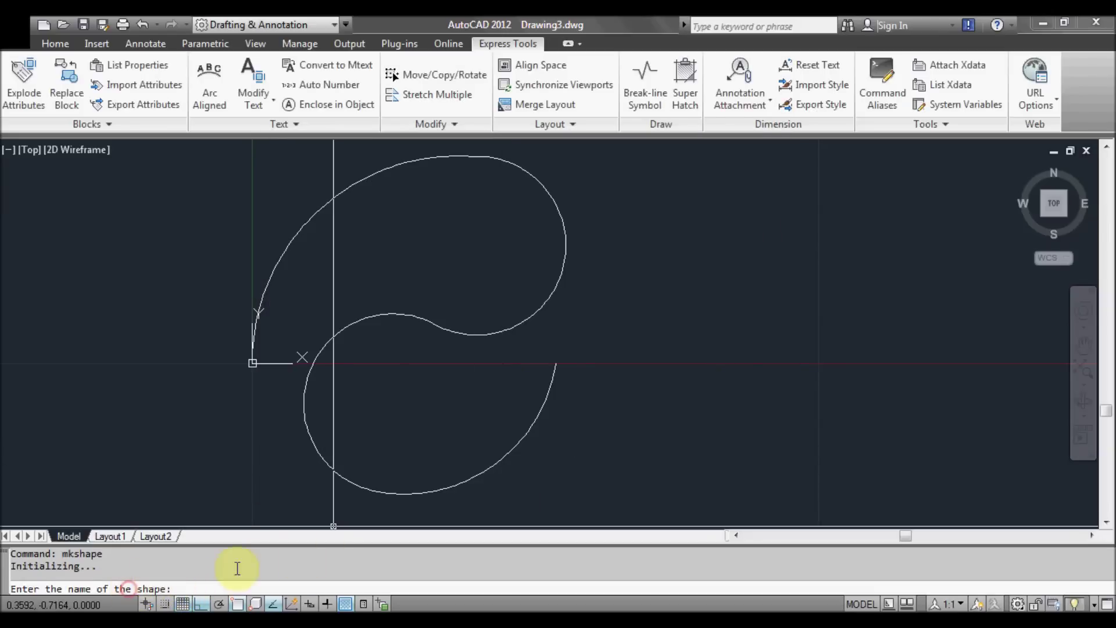
Name the shape Wave with a resolution of 512
text(Wave)
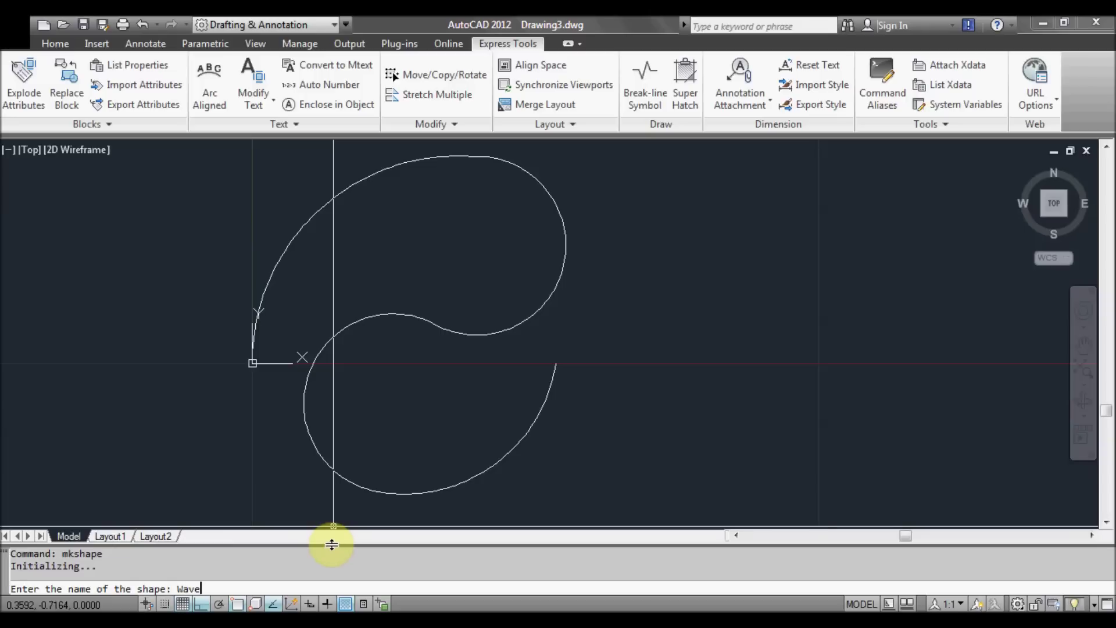
key(Return)
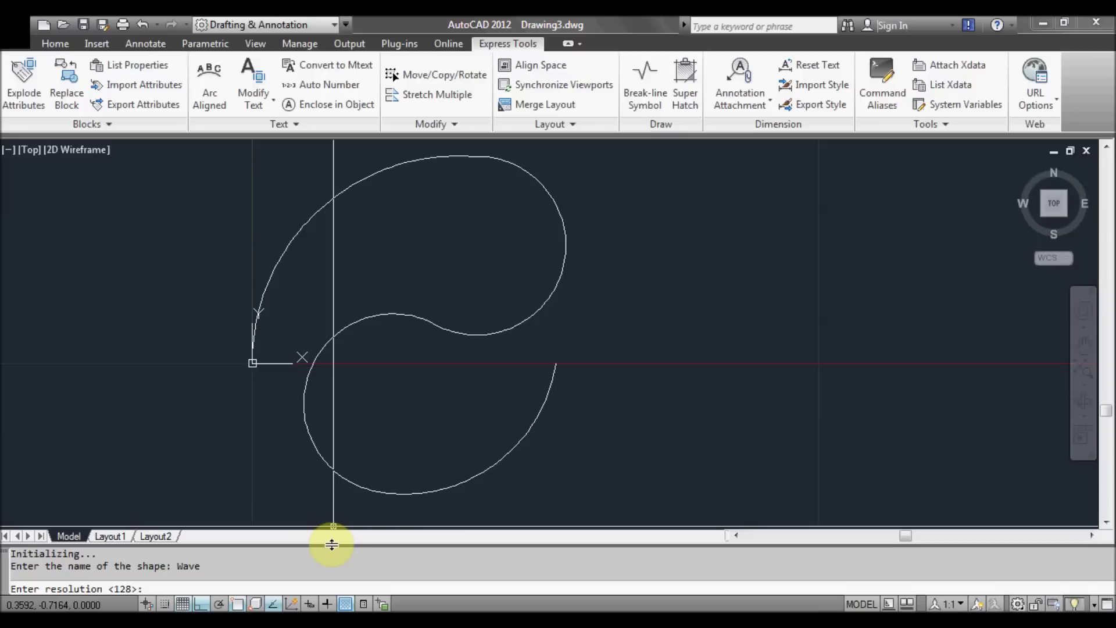
text(512)
key(Return)
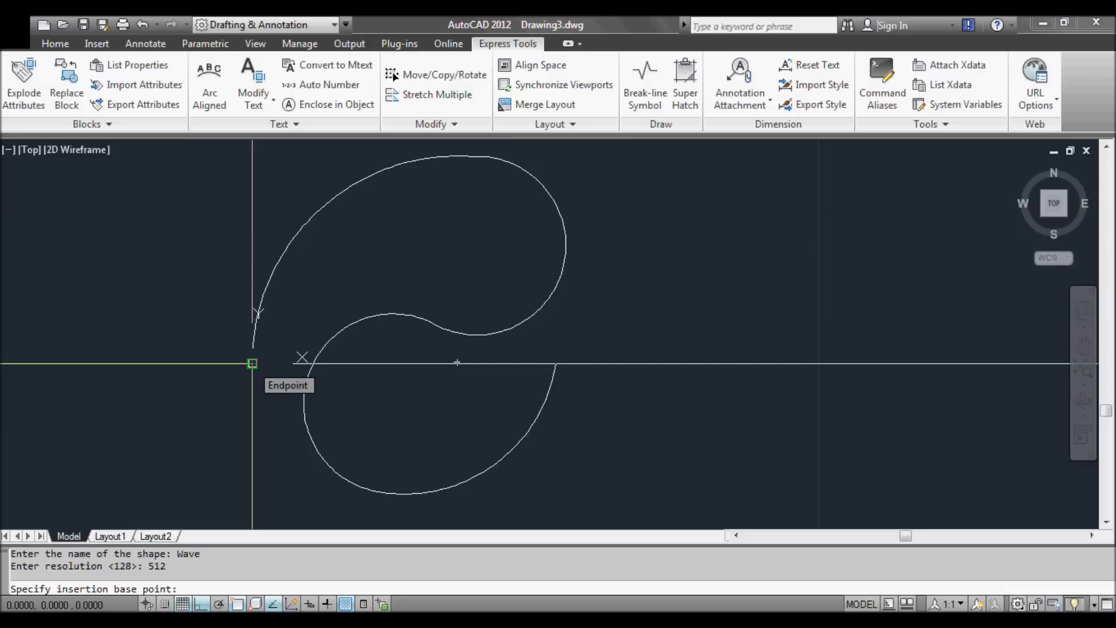
Base the shape at the curve's left endpoint and select the curve to create WAVE
click(253, 363)
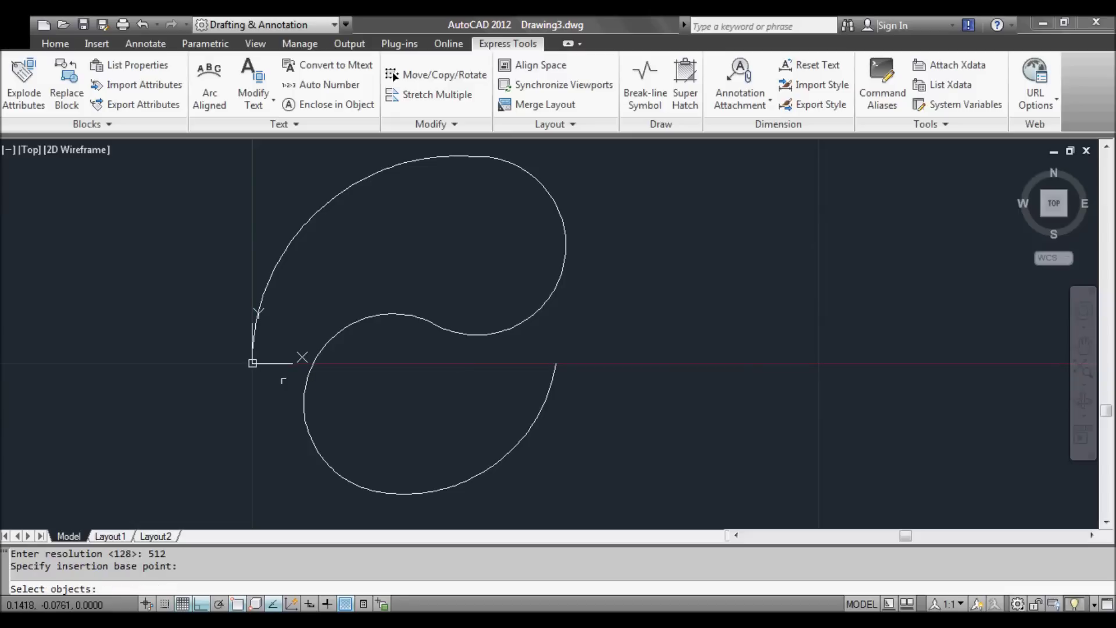
click(305, 389)
click(305, 389)
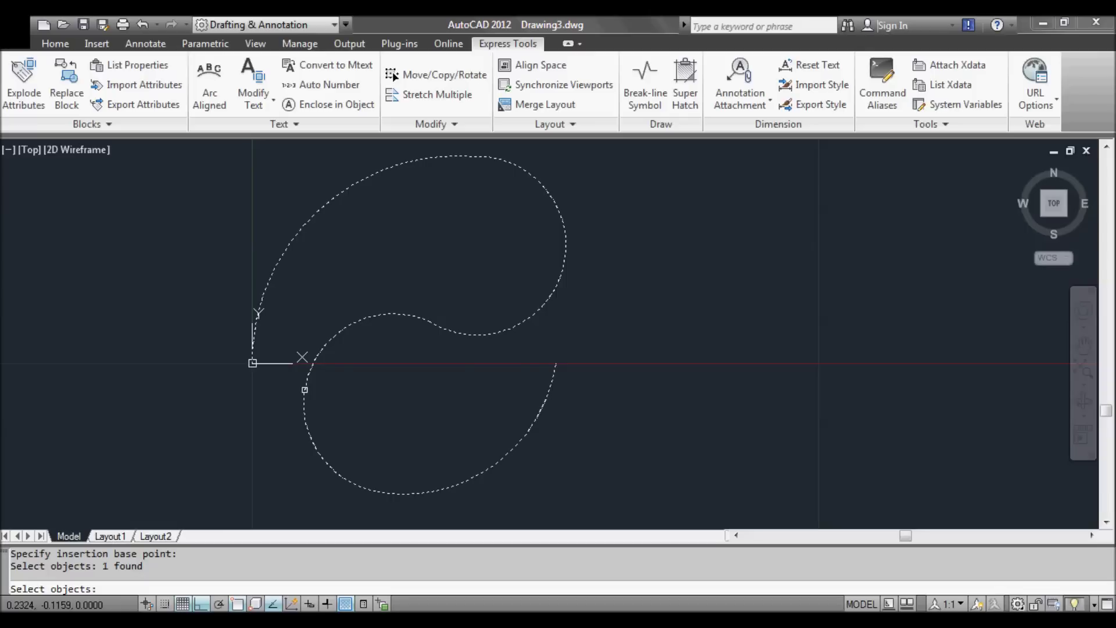
key(Return)
scroll(554, 401, down, 2)
middle_drag(578, 411, 513, 398)
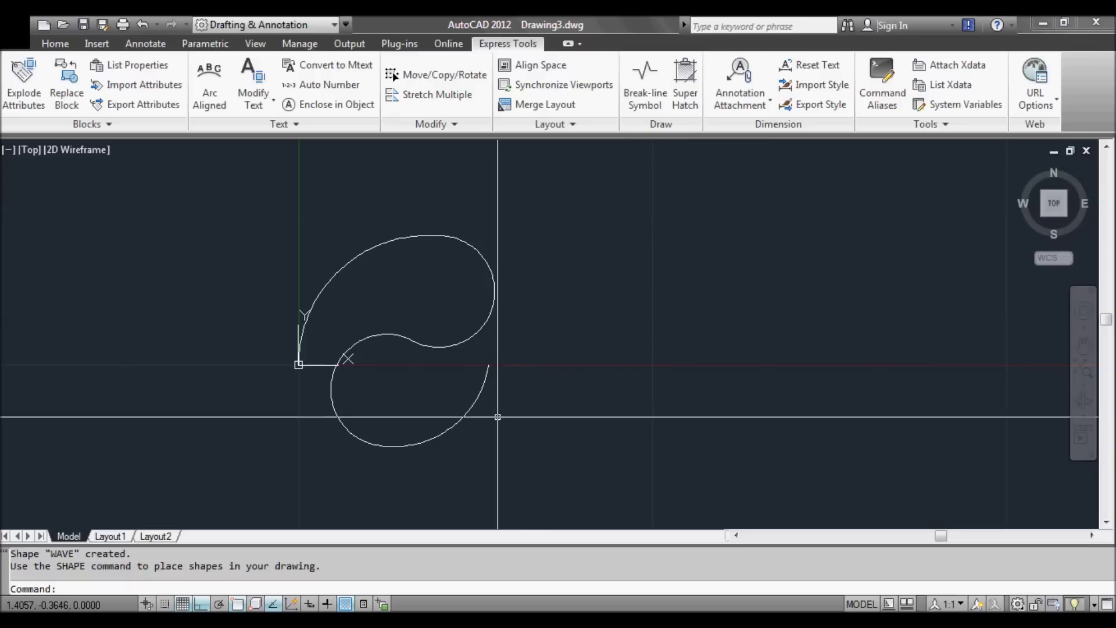
Insert the Wave shape with SHAPE at 0,0, height 1 and rotation 0
text(SHAPe)
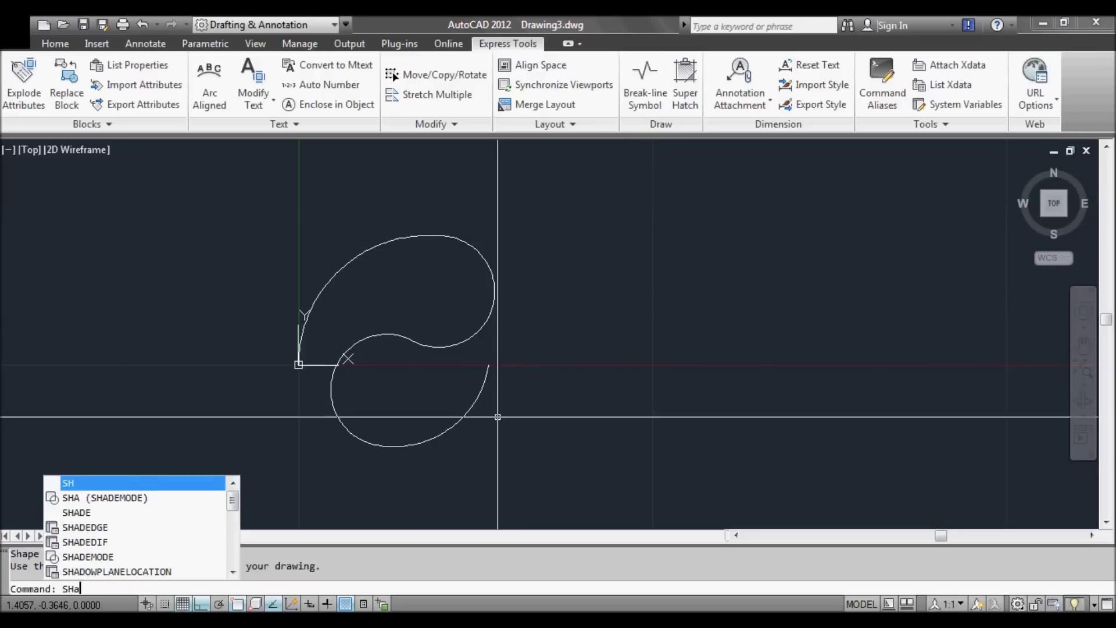
key(Return)
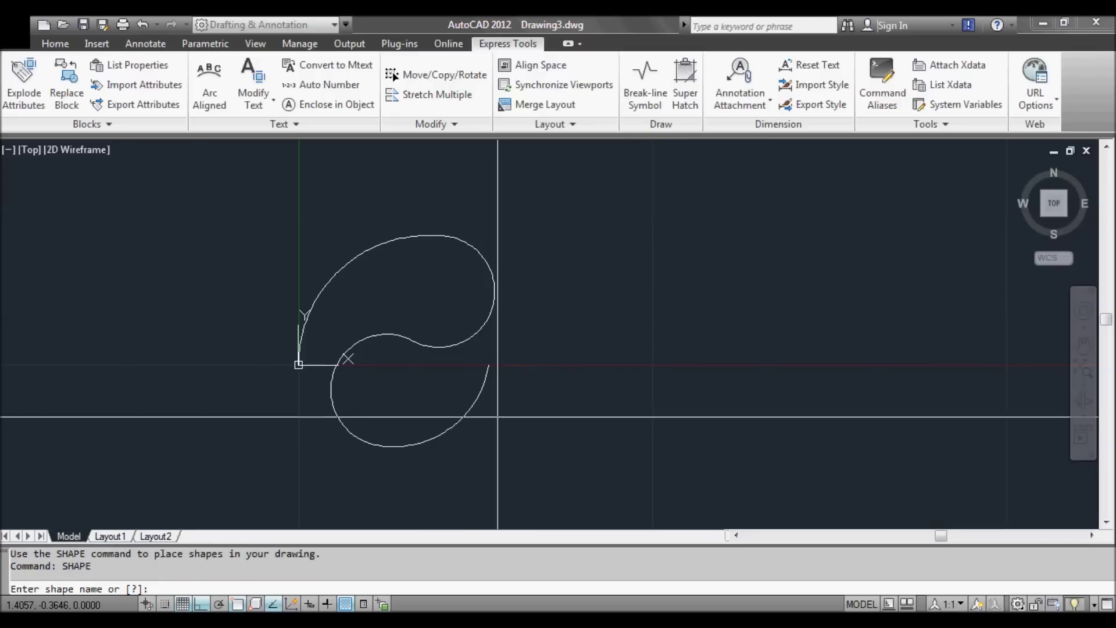
text(Wave)
key(Return)
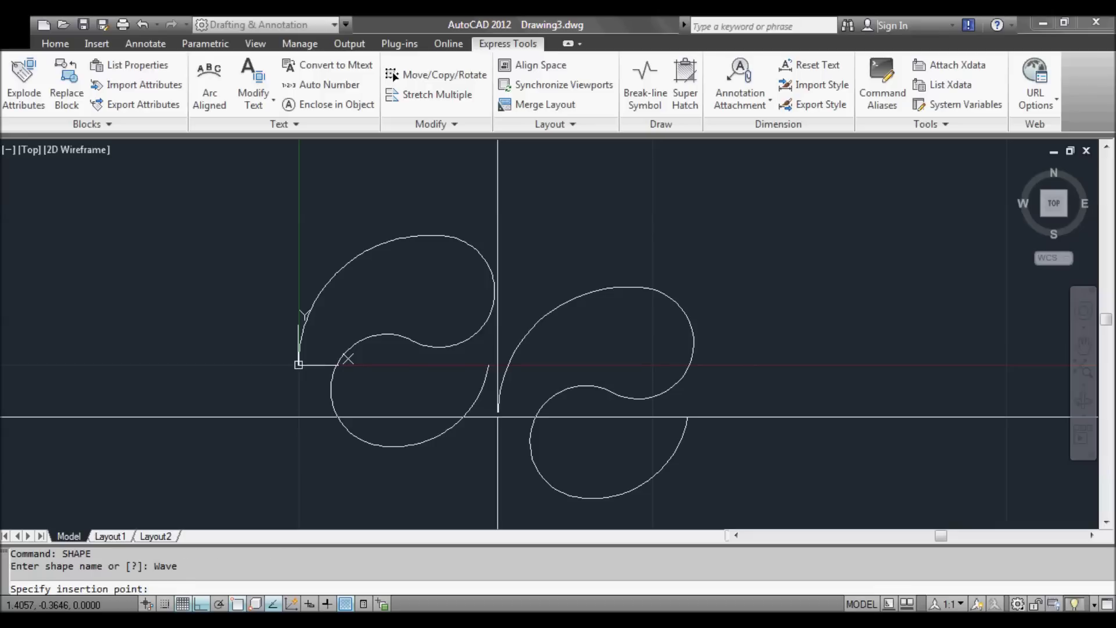
text(0,0)
key(Return)
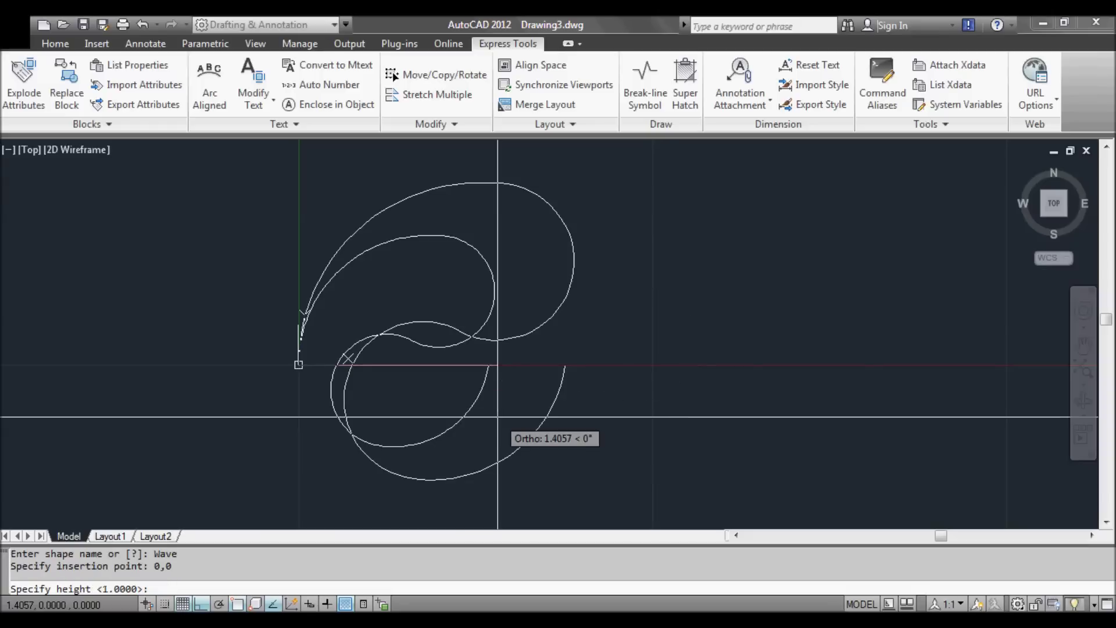
key(Return)
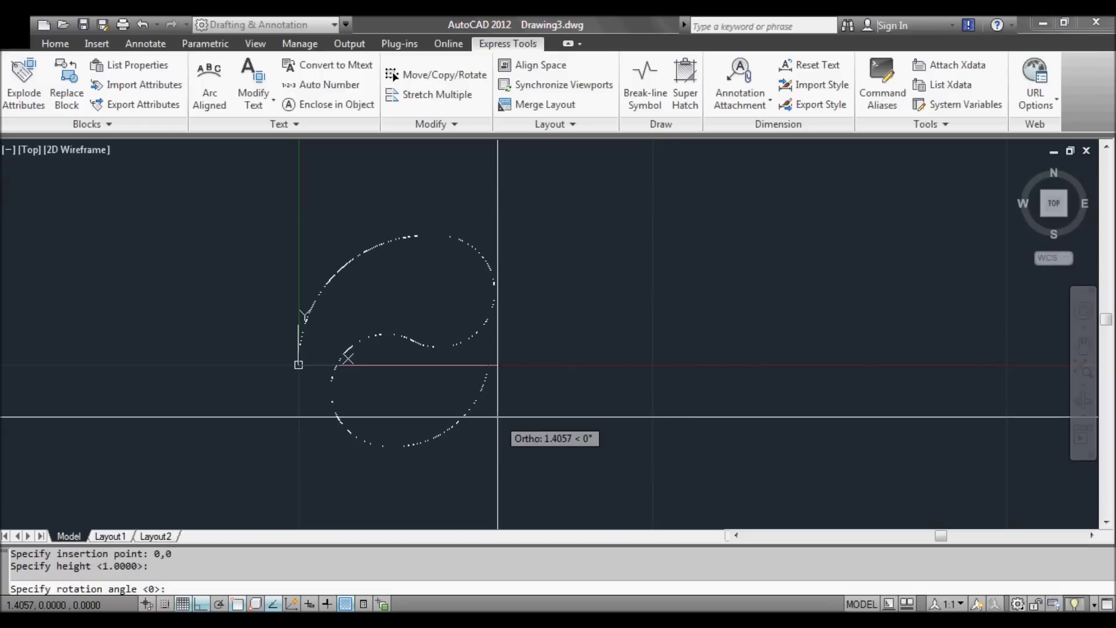
key(Return)
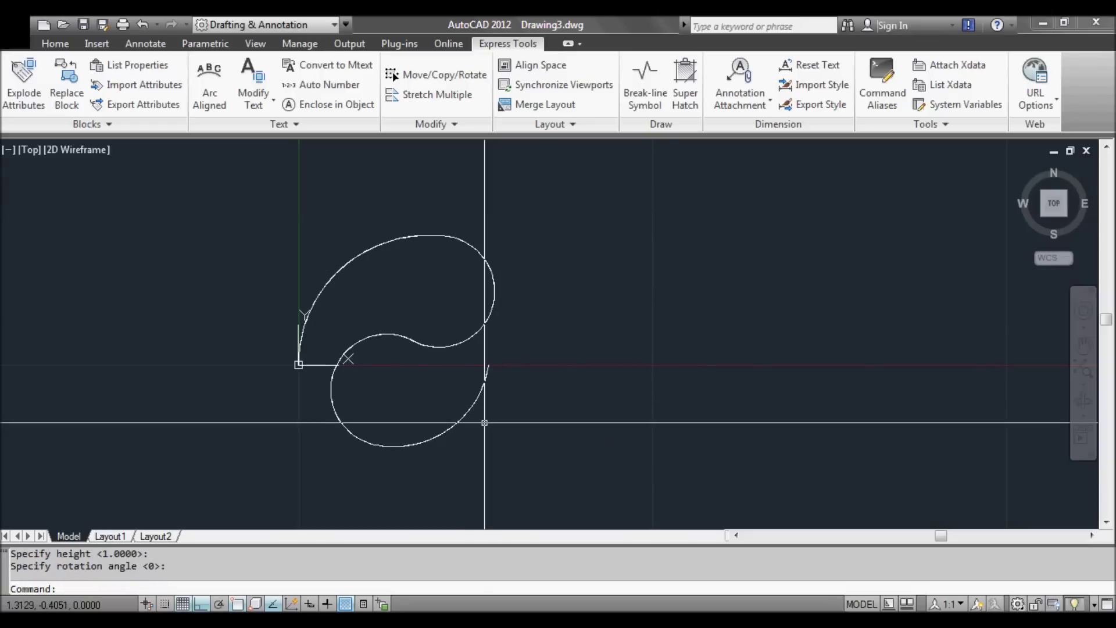
Select the inserted shape and the curve to compare them, then recentre the view
click(477, 399)
scroll(300, 360, up, 2)
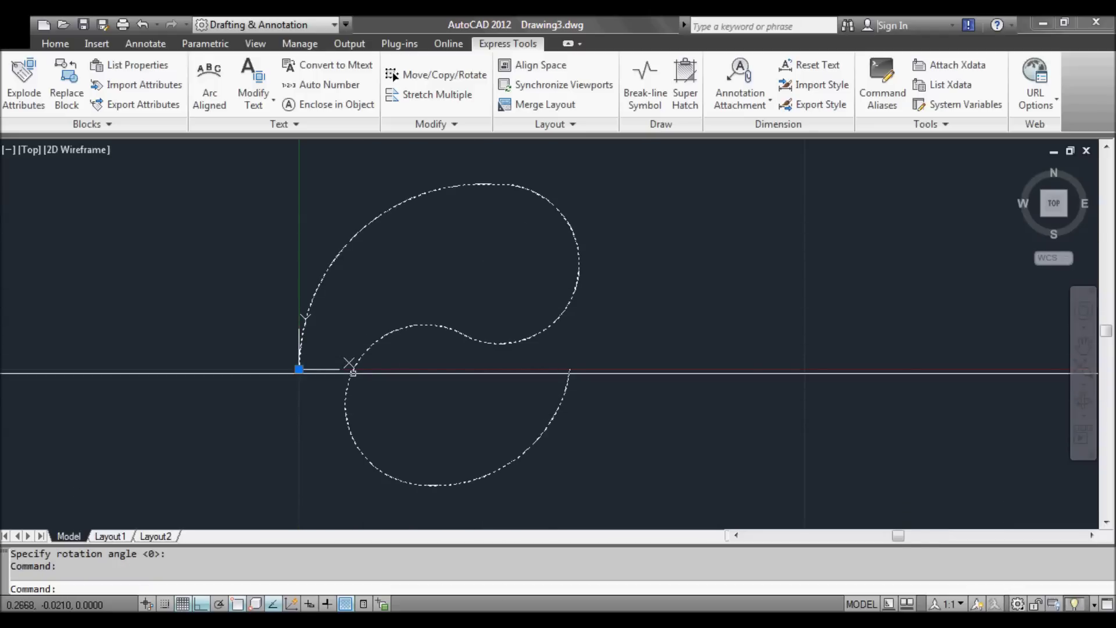
click(356, 391)
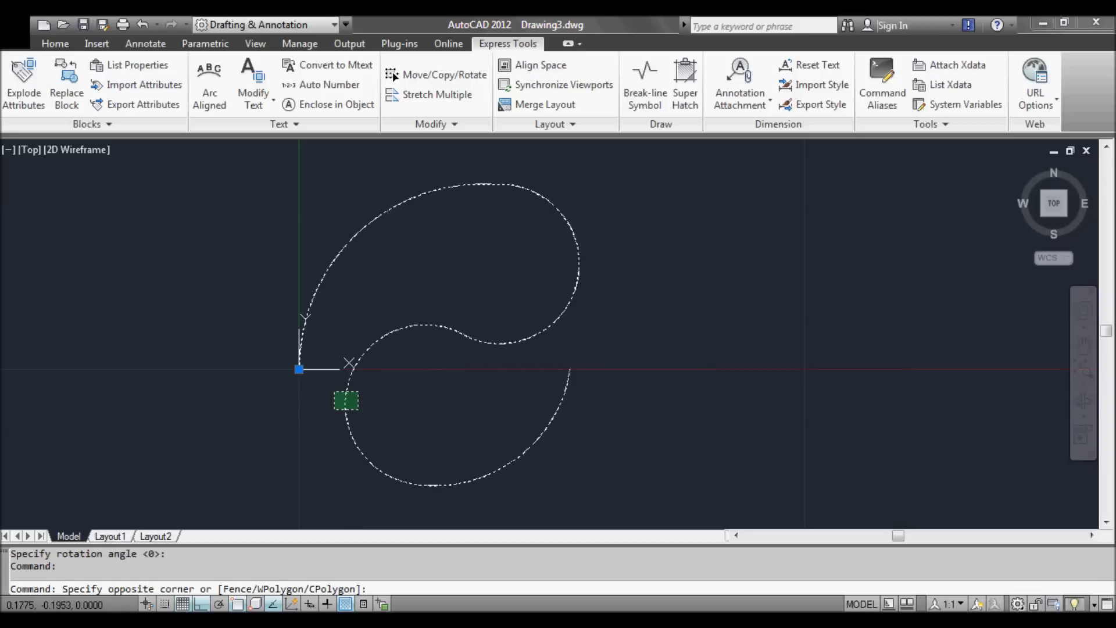
click(333, 409)
key(Escape)
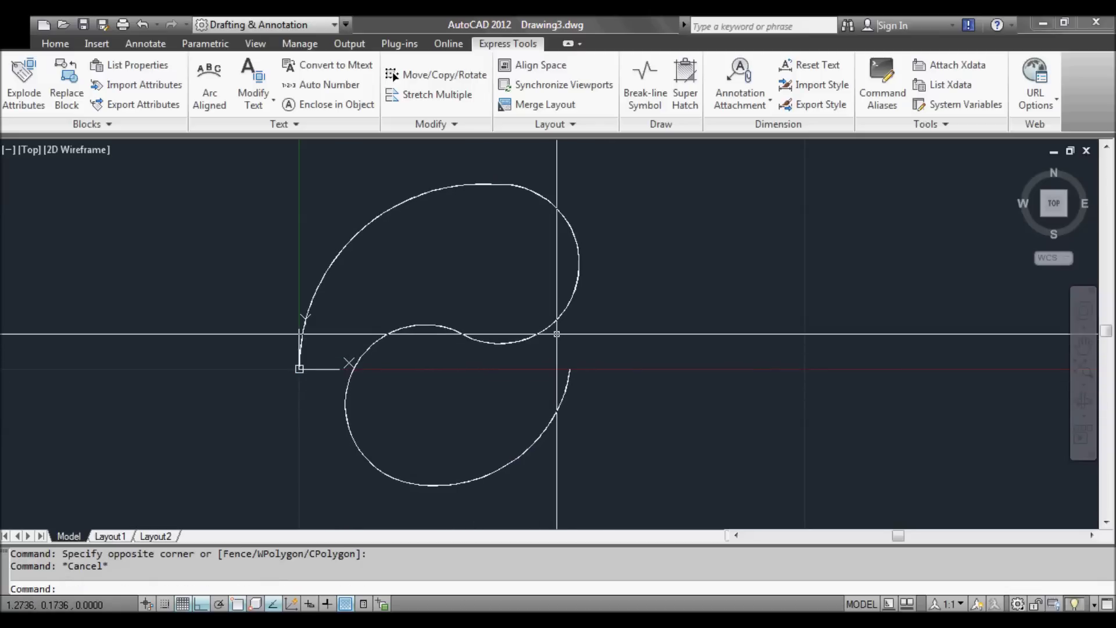
middle_drag(629, 361, 551, 360)
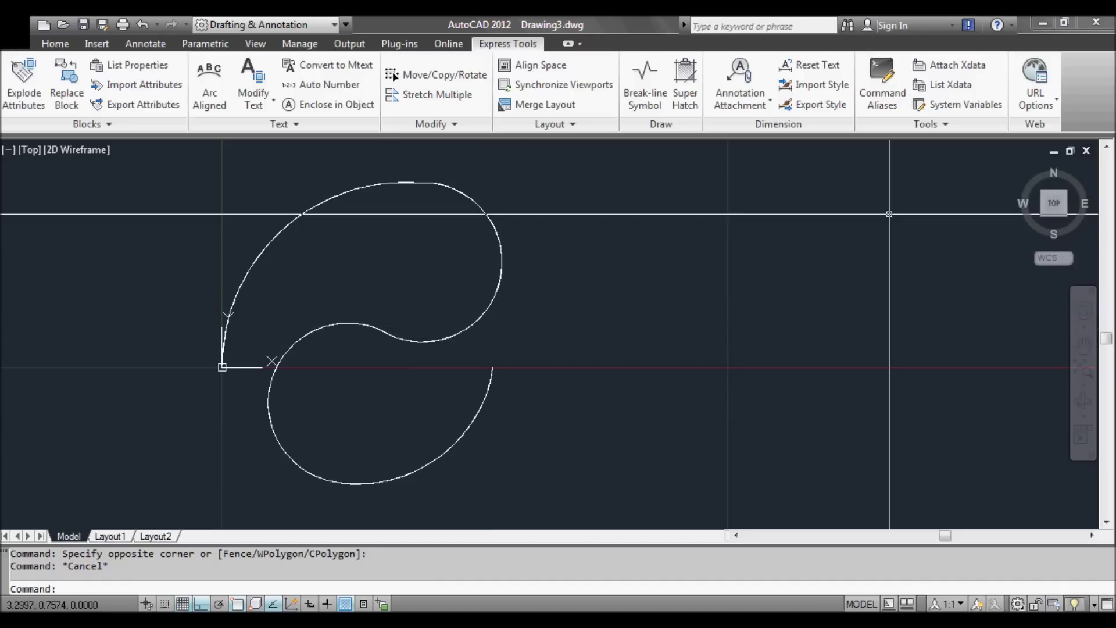
Run Make Linetype and save the linetype file as Wave in ++Projects
click(946, 124)
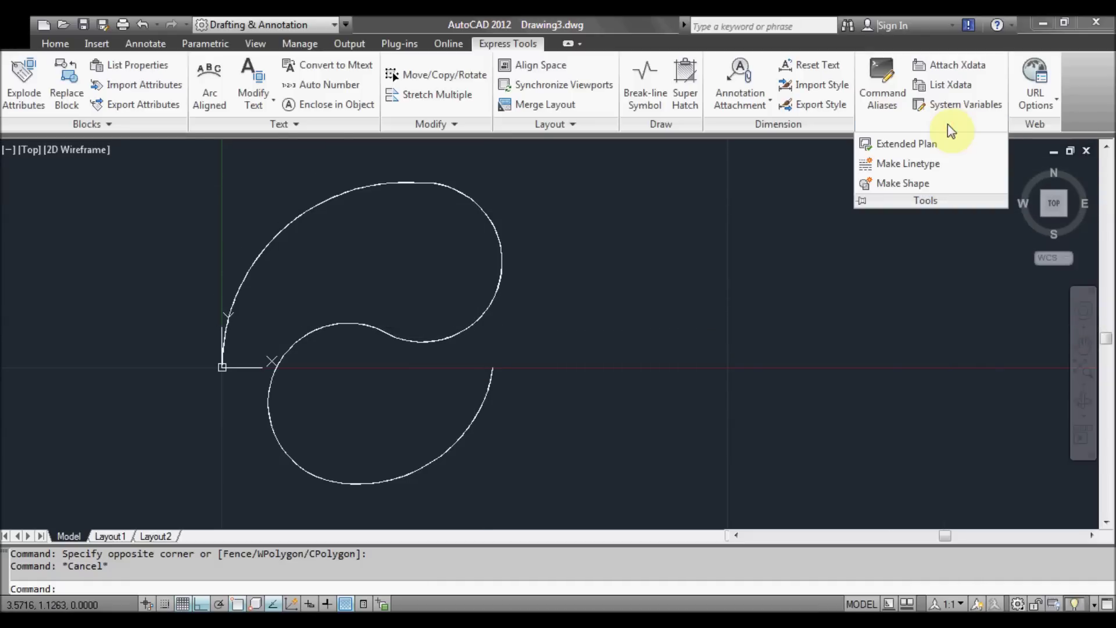
click(928, 163)
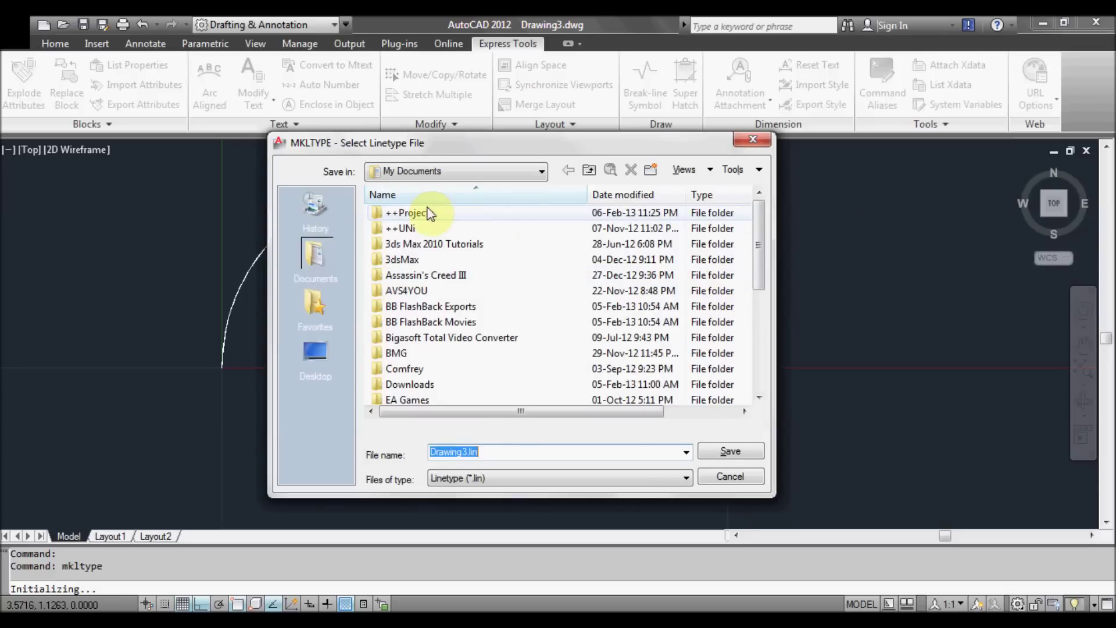
click(426, 212)
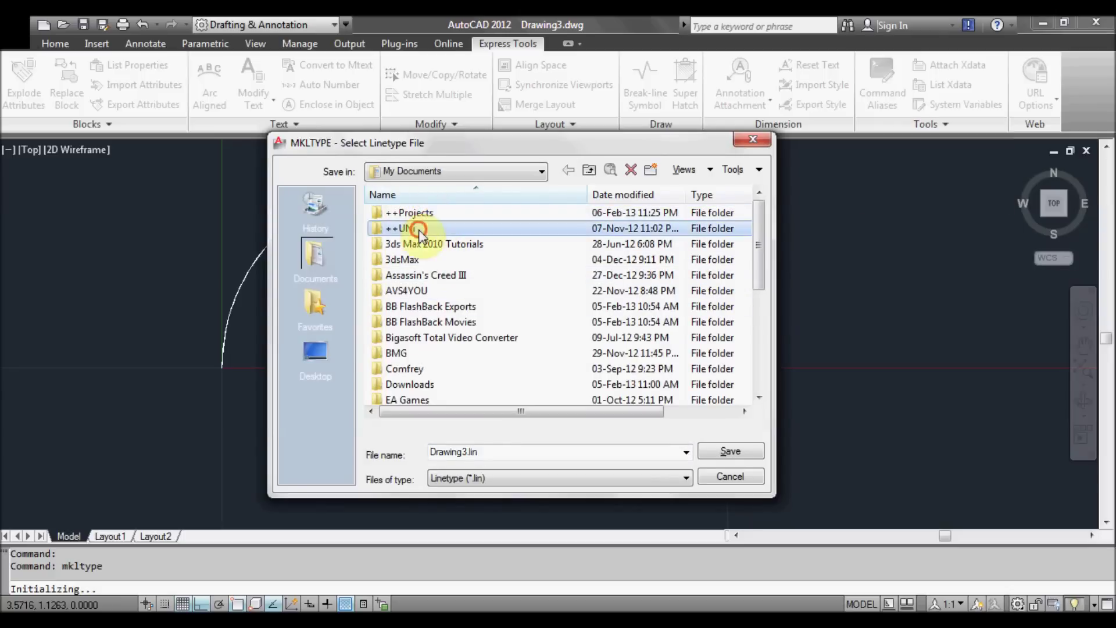
double_click(424, 214)
click(490, 451)
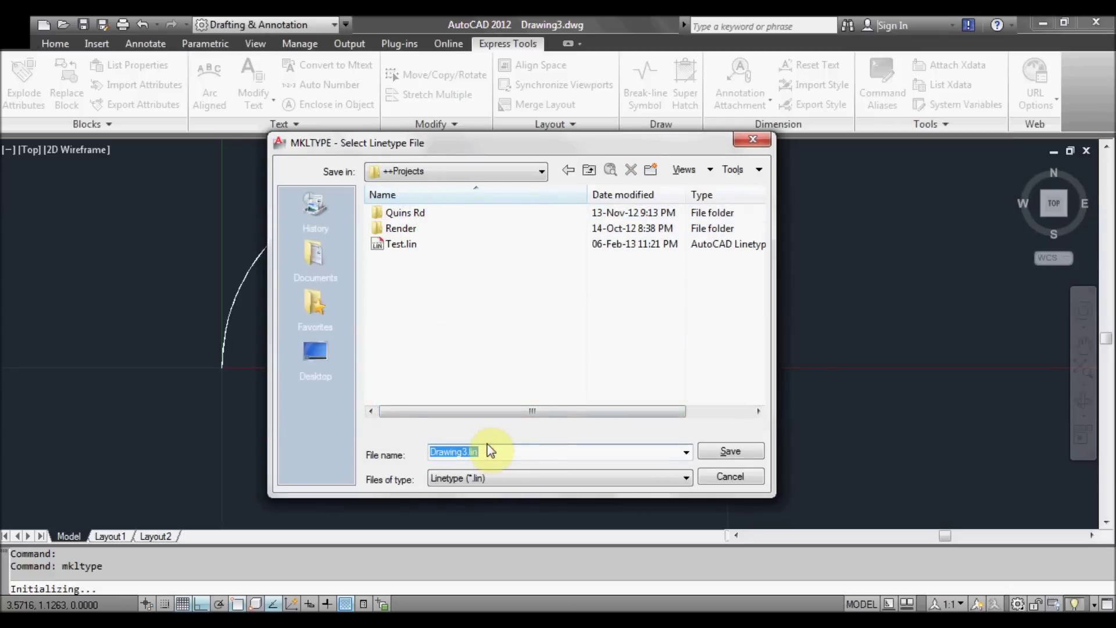
text(Wave)
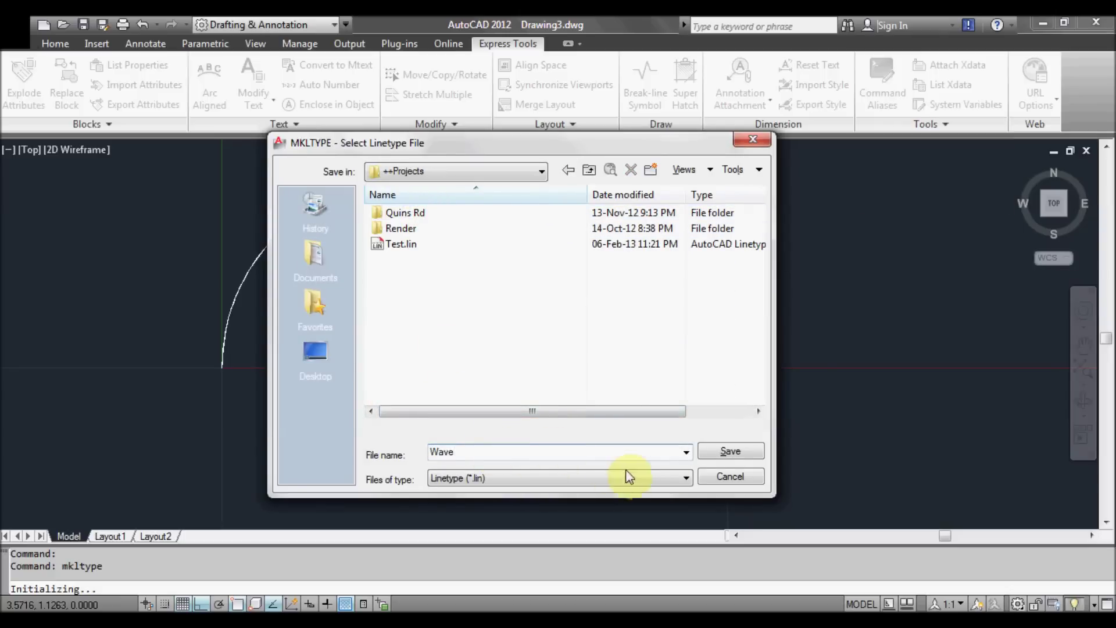
click(730, 452)
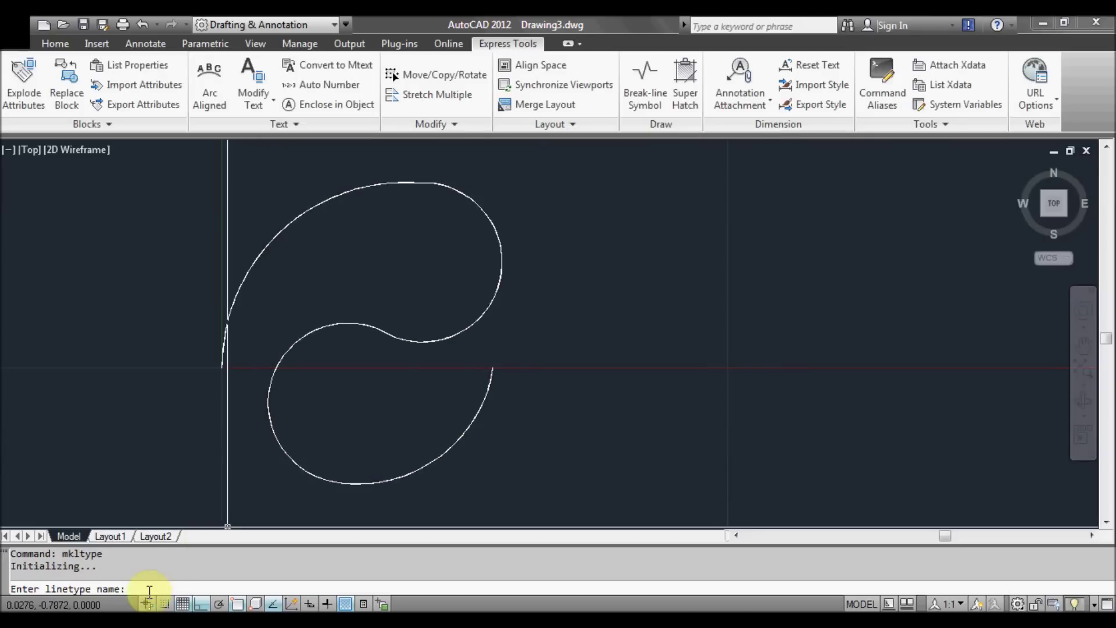
Name the linetype Wave and leave its description blank
text(Wave)
key(Return)
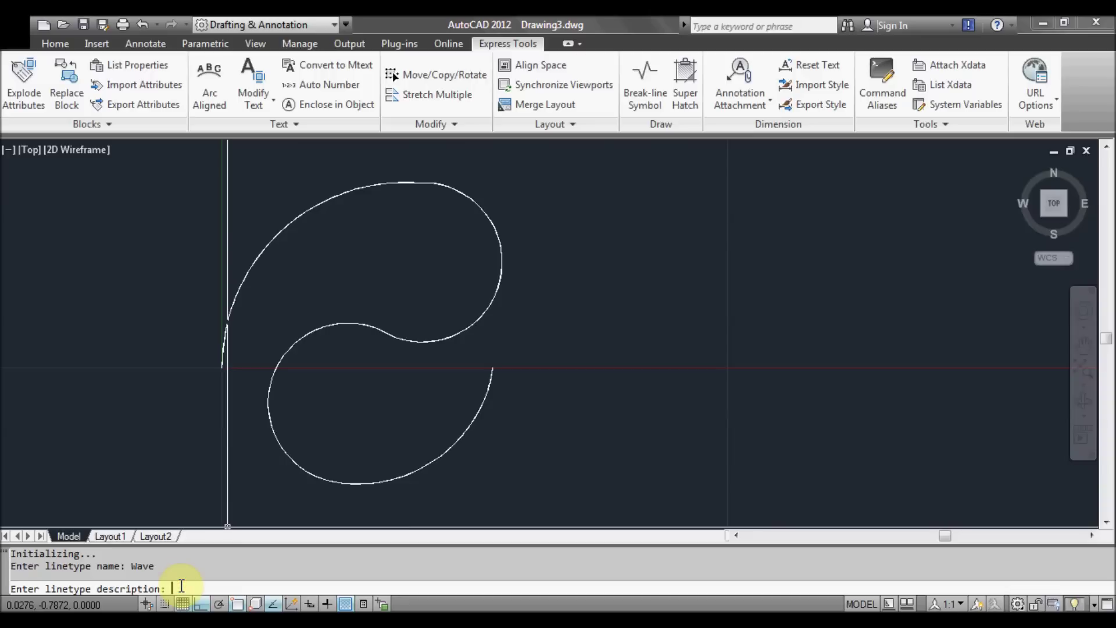
key(Return)
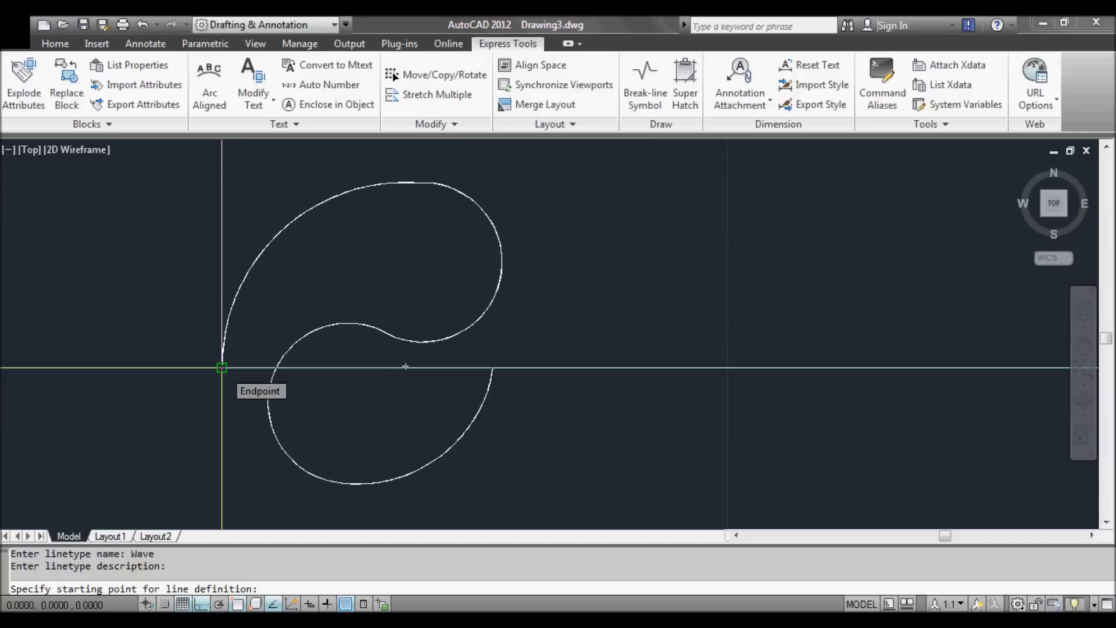
Define WAVE from the curve's left to right endpoint using the curve, then zoom out
click(221, 368)
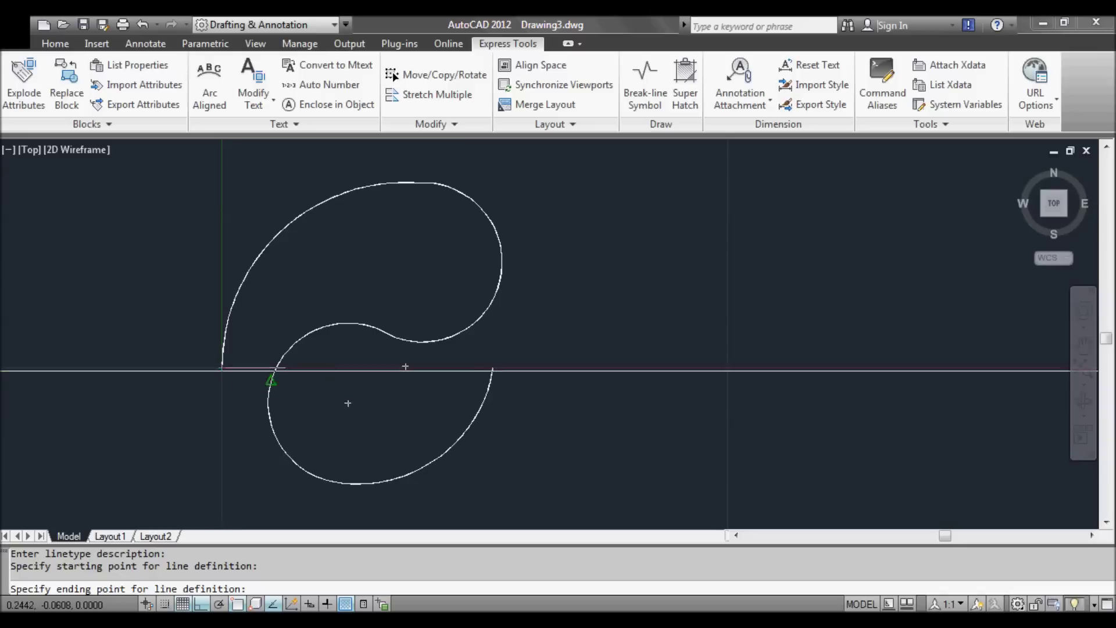
click(492, 367)
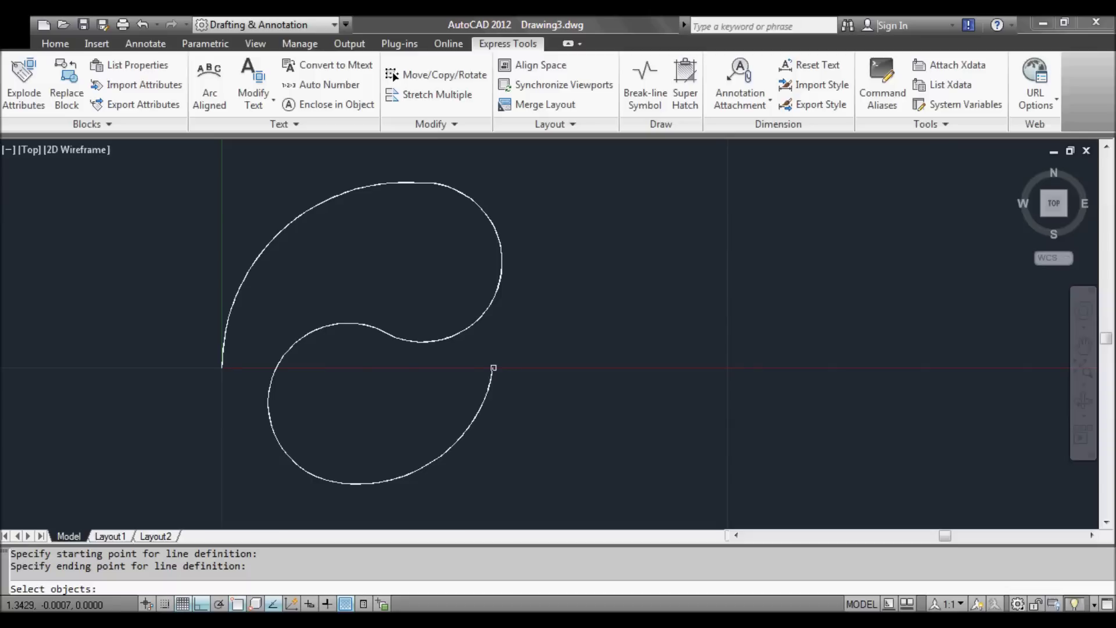
click(488, 381)
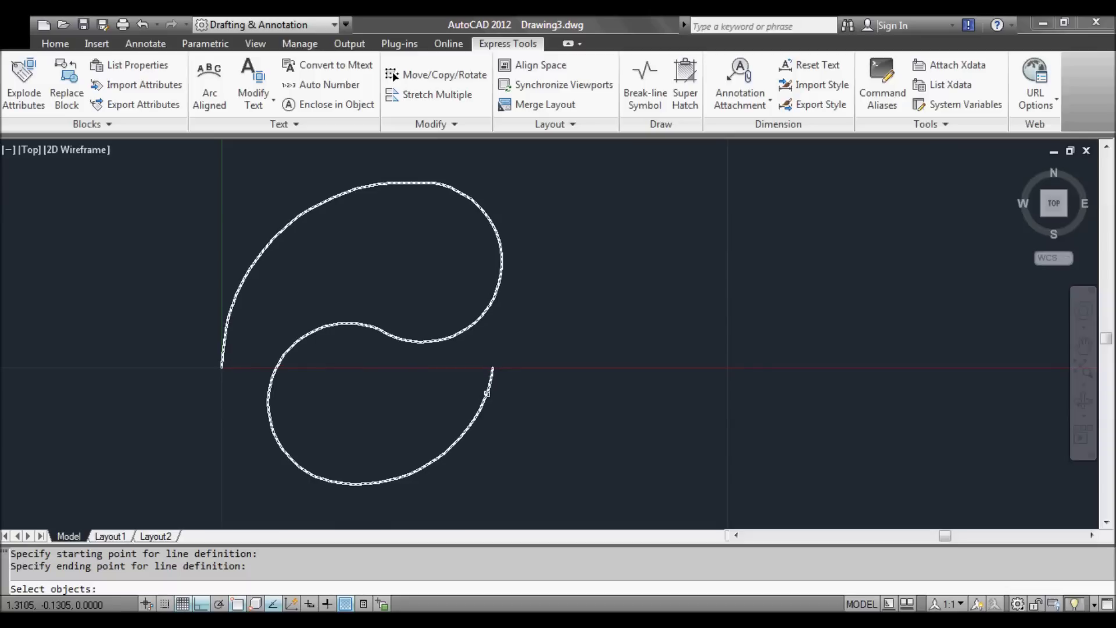
click(488, 394)
key(Return)
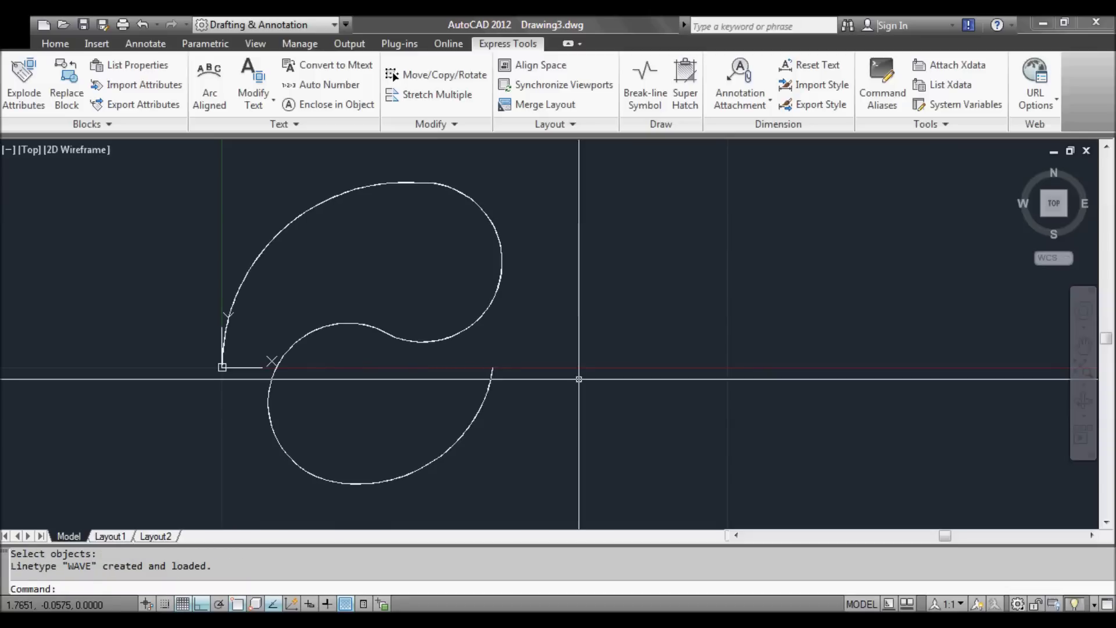
scroll(579, 379, down, 5)
middle_drag(579, 379, 512, 438)
key(Escape)
Draw a long horizontal line above the curve extending far to the right
text(1)
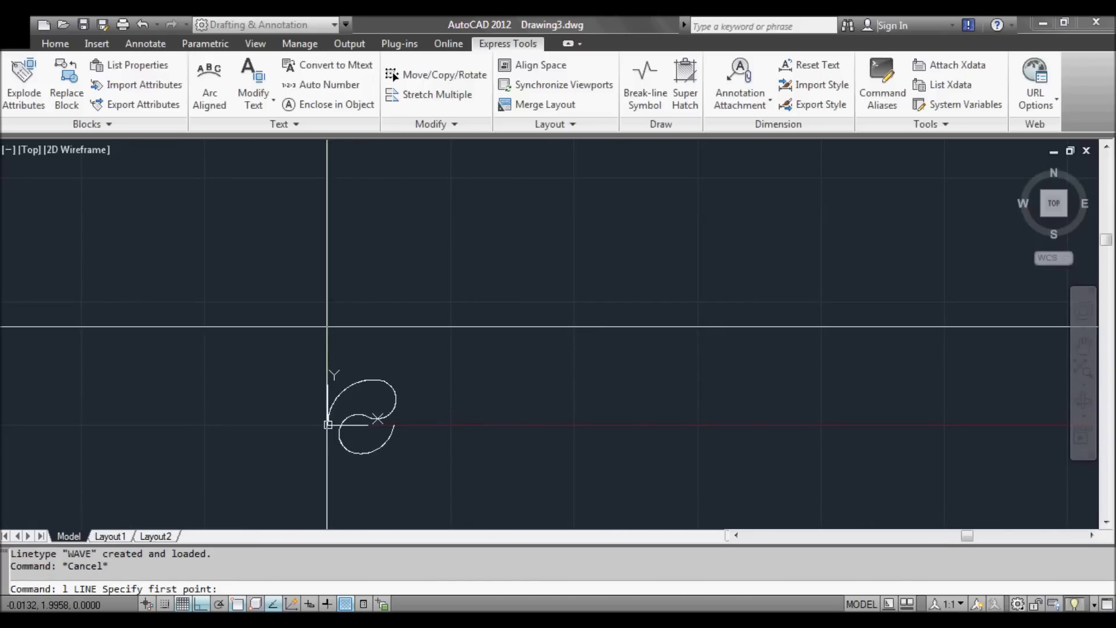
click(328, 327)
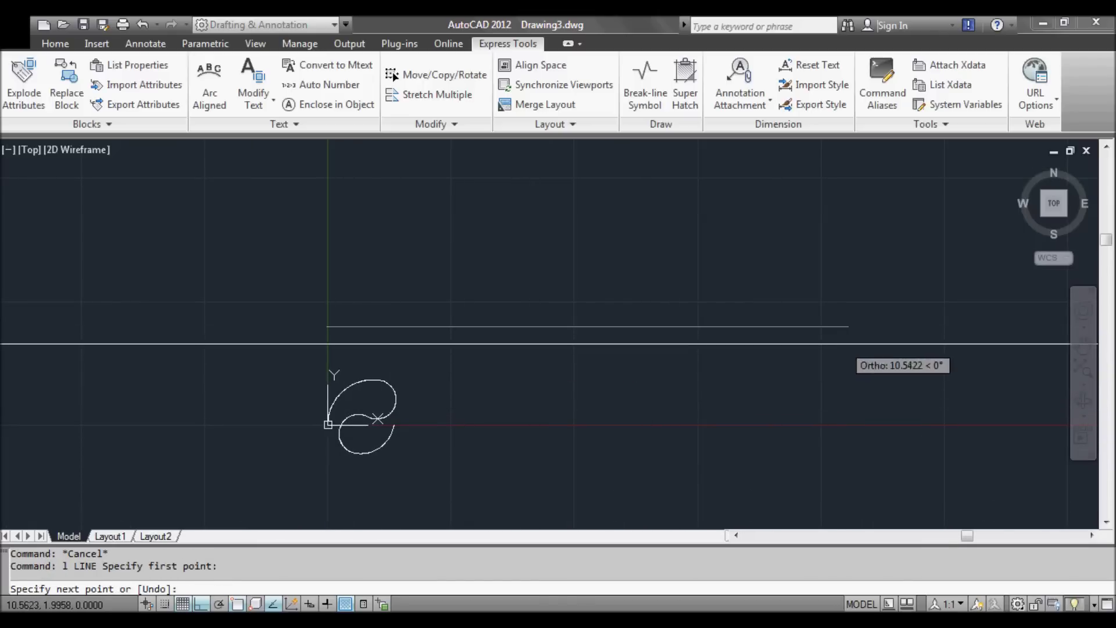
click(890, 343)
key(Escape)
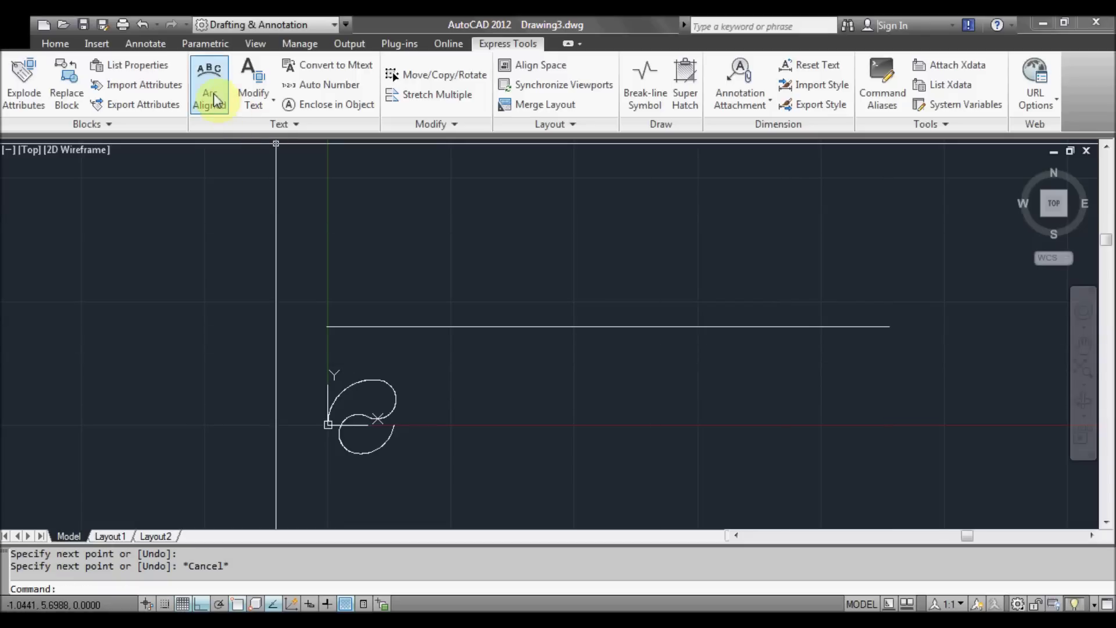
Select the long horizontal line with a crossing window from the Home tab
click(57, 41)
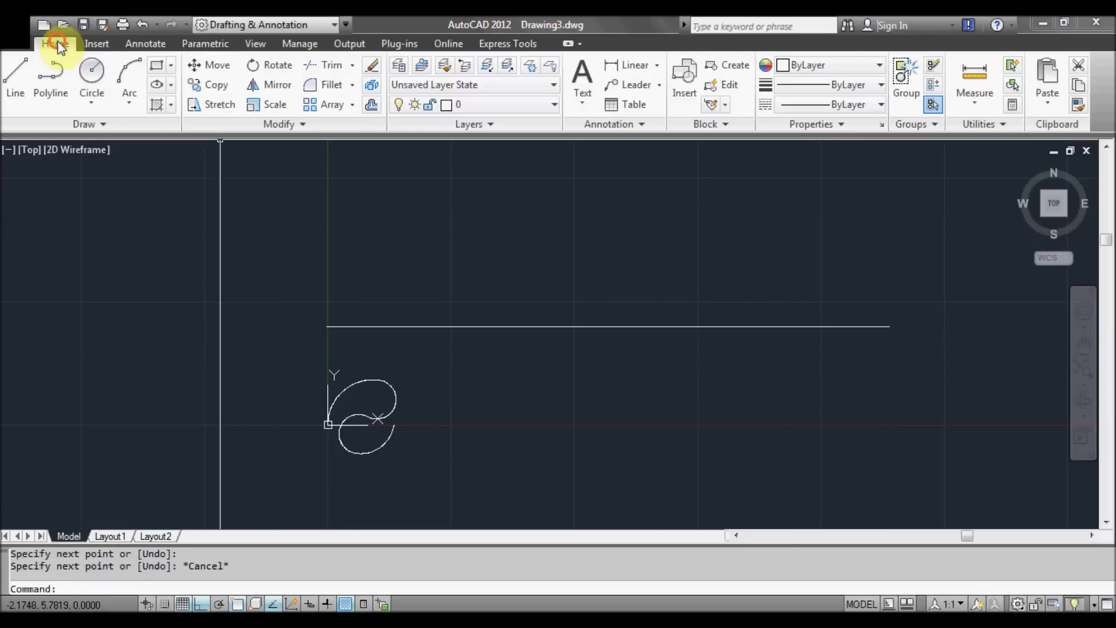
click(708, 275)
click(601, 351)
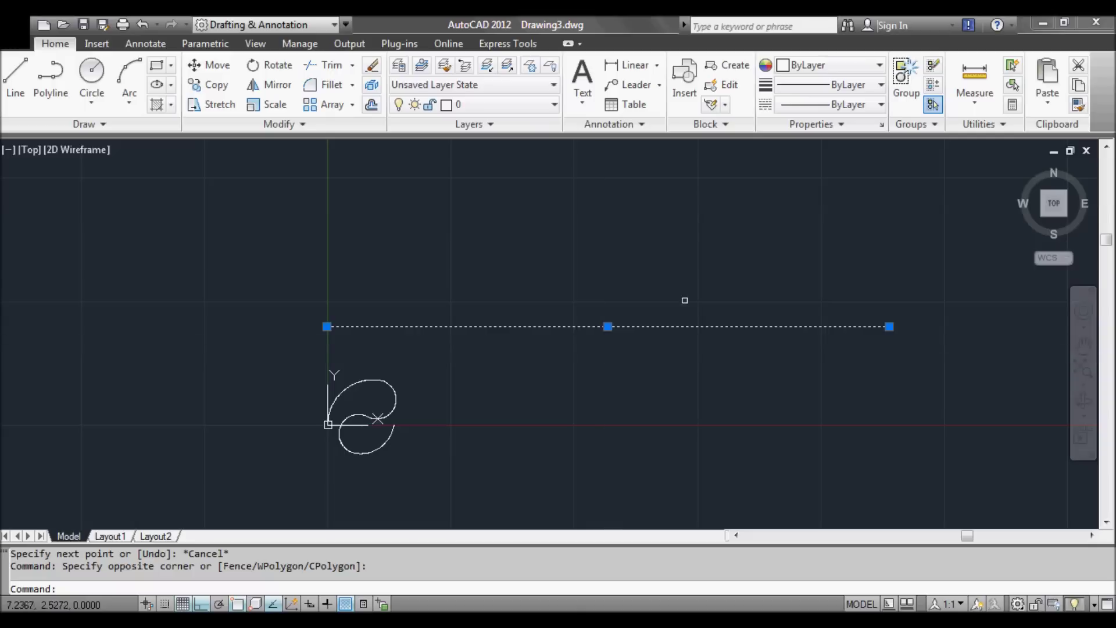
Apply the WAVE linetype to the long line from the Linetype dropdown
click(880, 106)
click(849, 185)
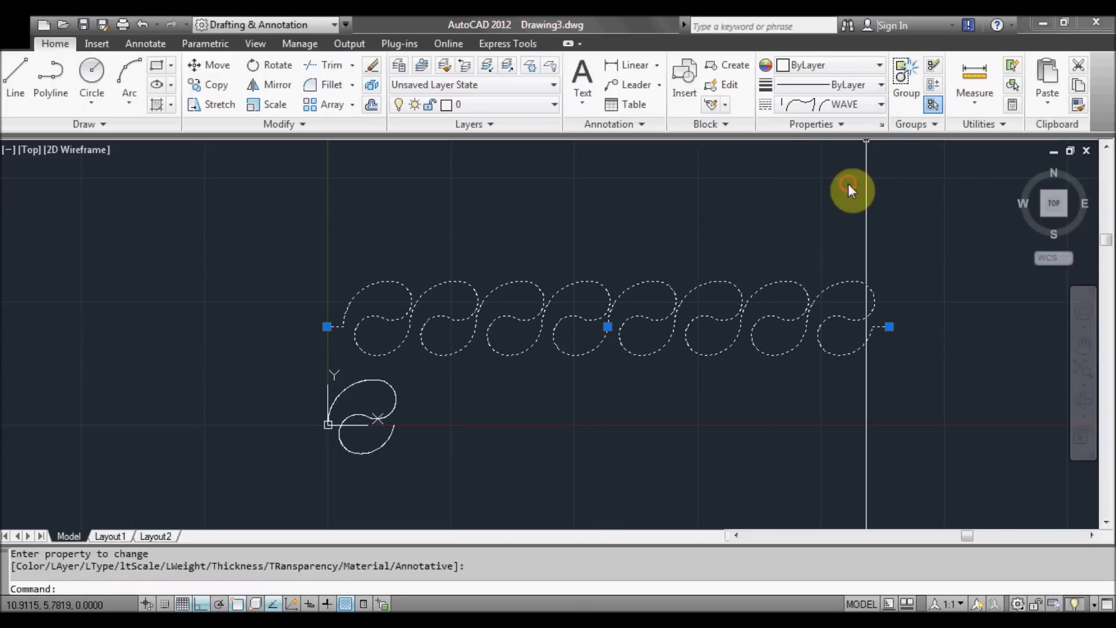
key(Escape)
Grip-stretch the wave line's right endpoint twice to extend it farther right
scroll(762, 361, down, 1)
middle_drag(762, 361, 597, 351)
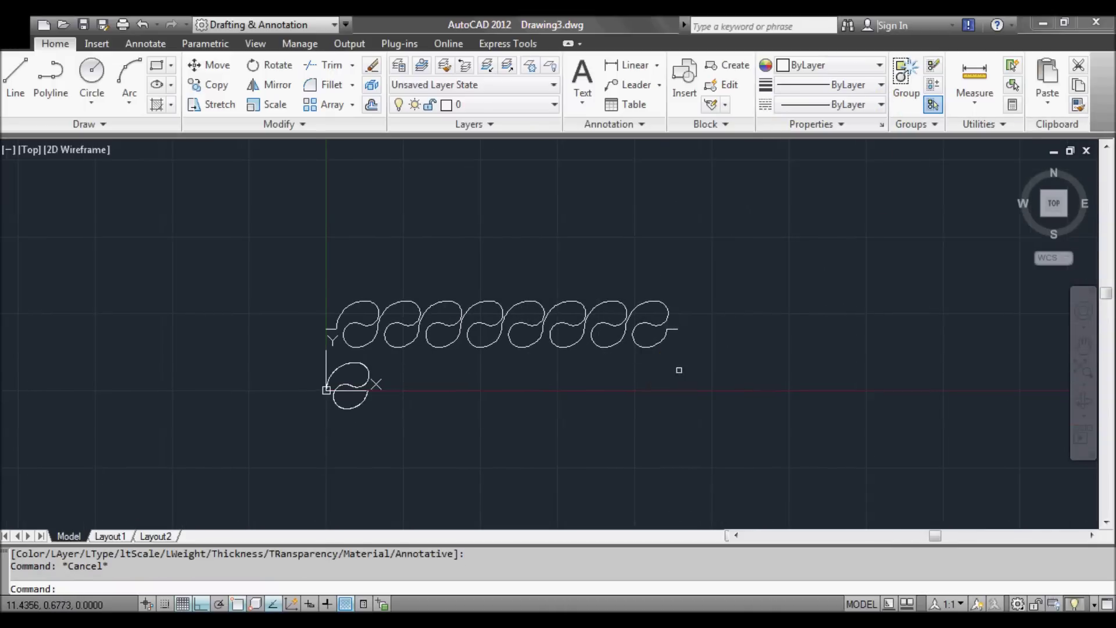
drag(678, 369, 657, 317)
click(677, 329)
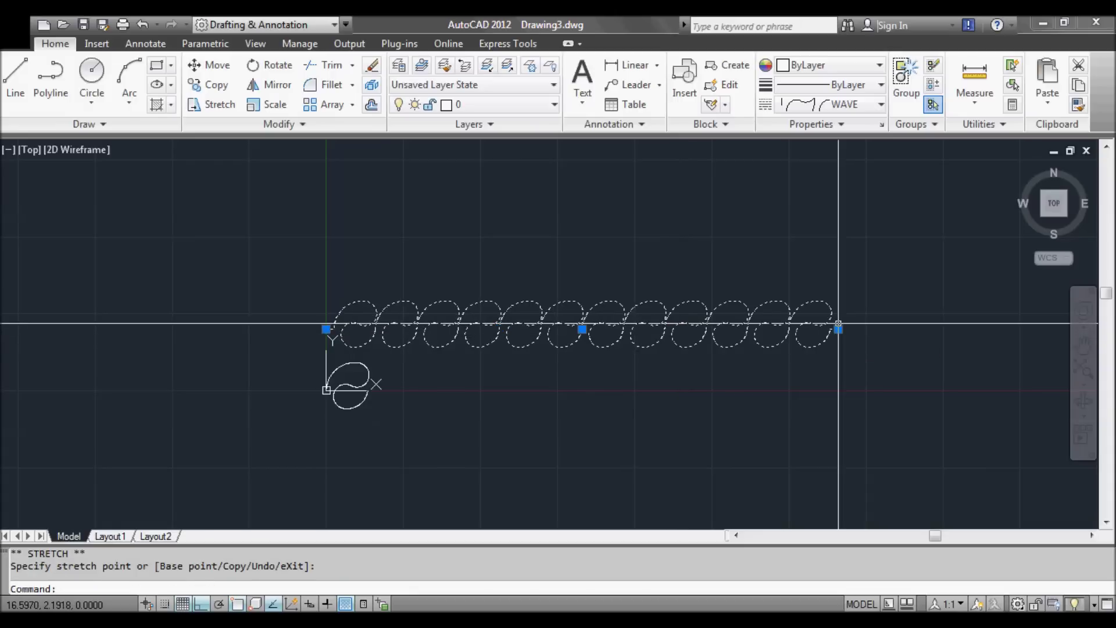
click(945, 371)
middle_drag(862, 373, 652, 379)
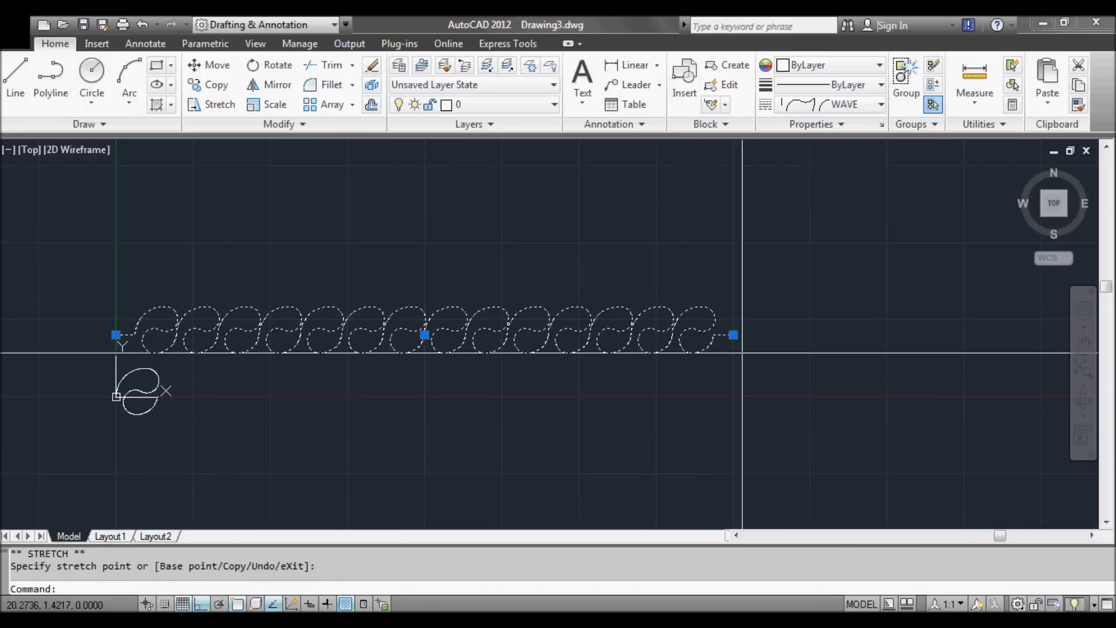
click(733, 333)
click(886, 335)
key(Escape)
scroll(379, 399, up, 3)
key(Escape)
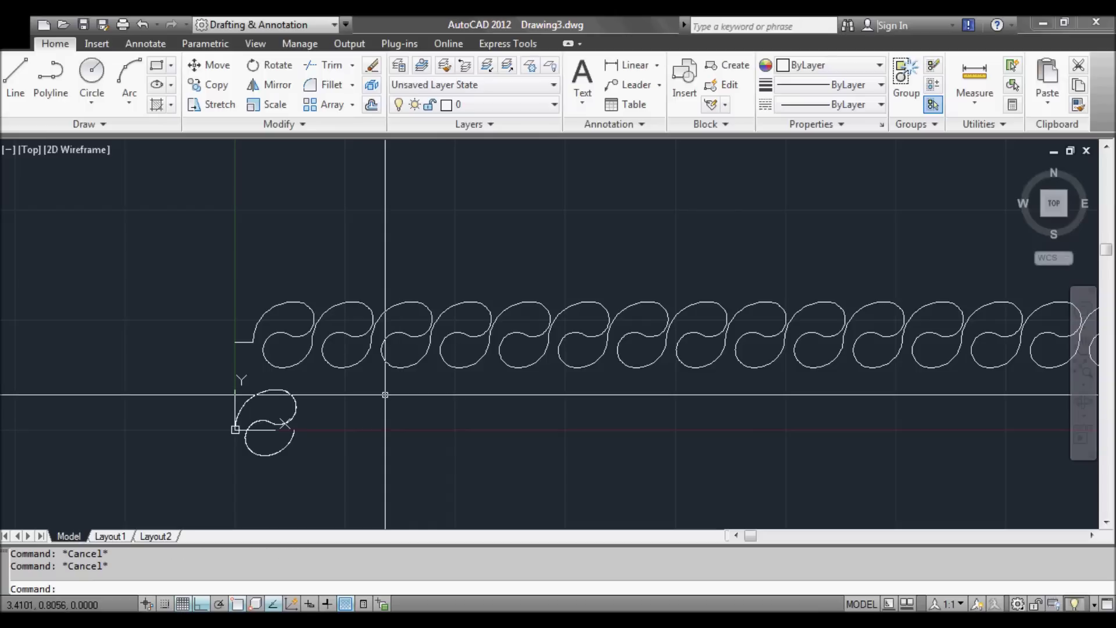
text(LT)
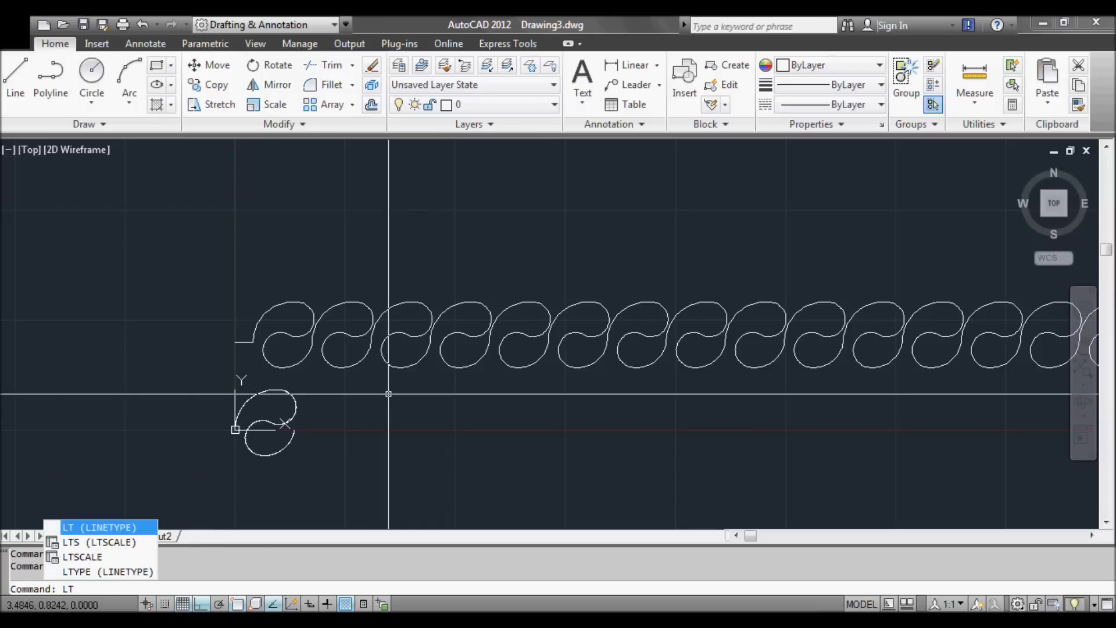
Set the global linetype scale factor to 2 with paper space units unchecked
key(Return)
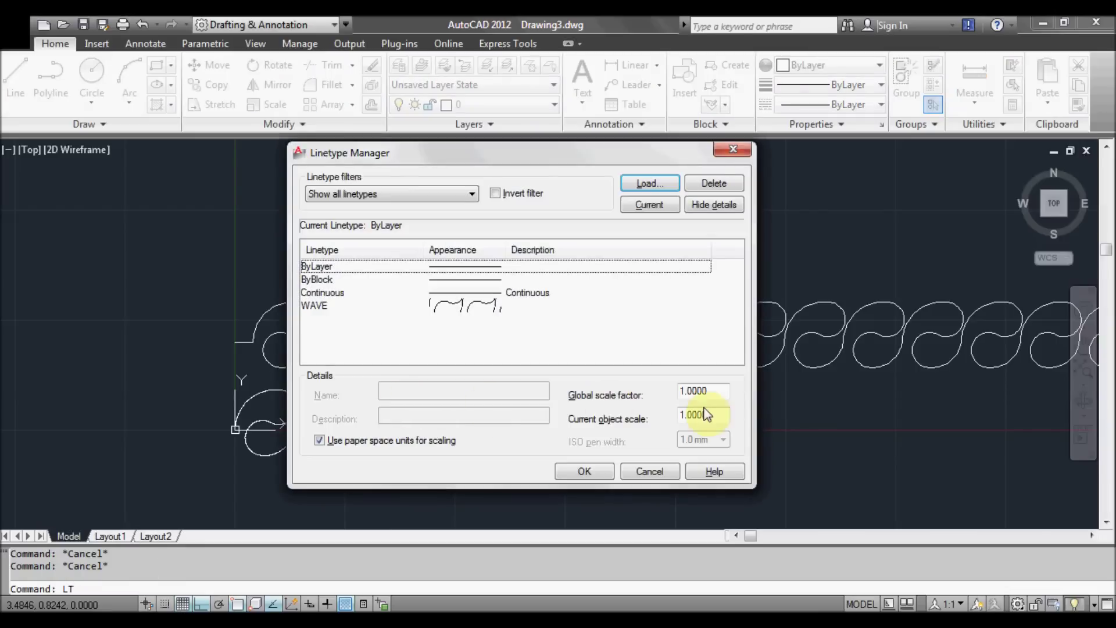
click(443, 441)
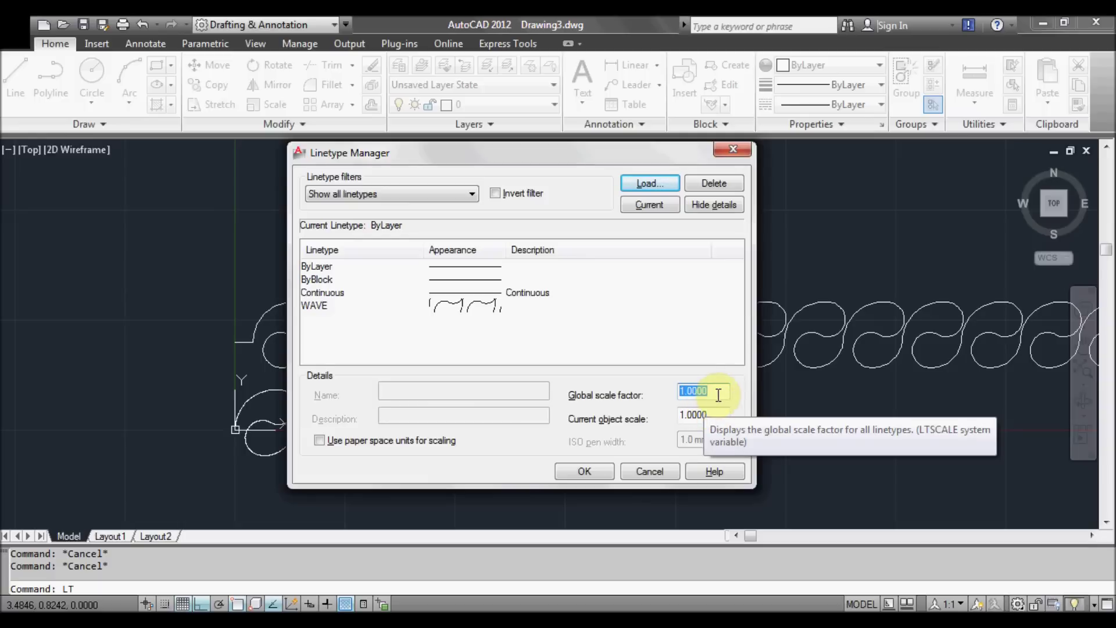
text(20)
click(584, 471)
Zoom, pan and select the line to inspect it now appearing plain and straight
scroll(609, 412, down, 4)
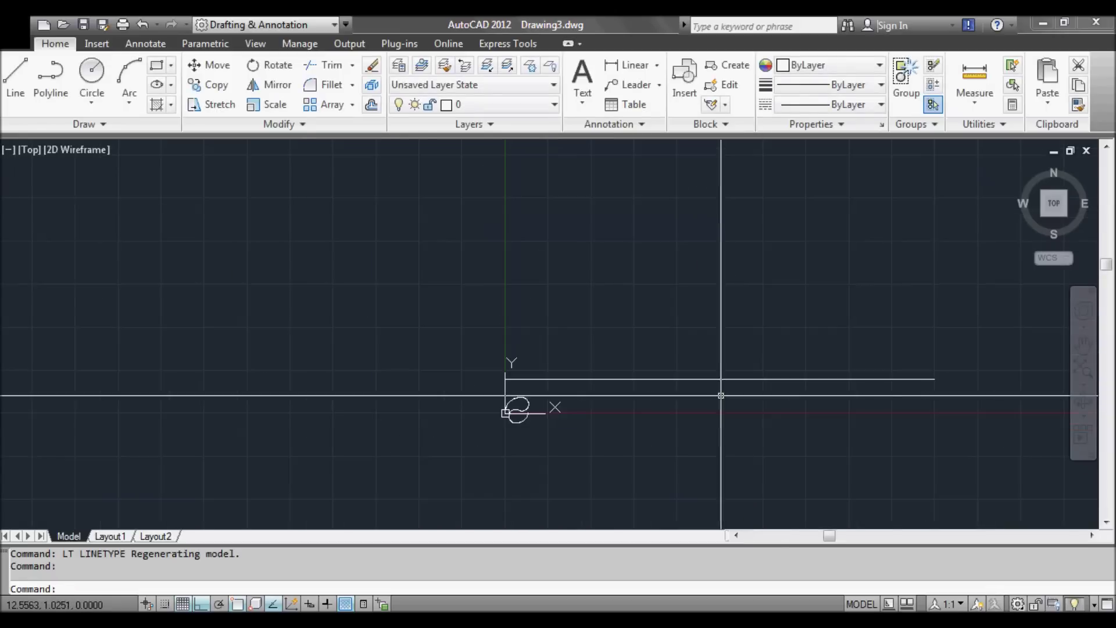
scroll(621, 401, up, 3)
scroll(464, 419, up, 2)
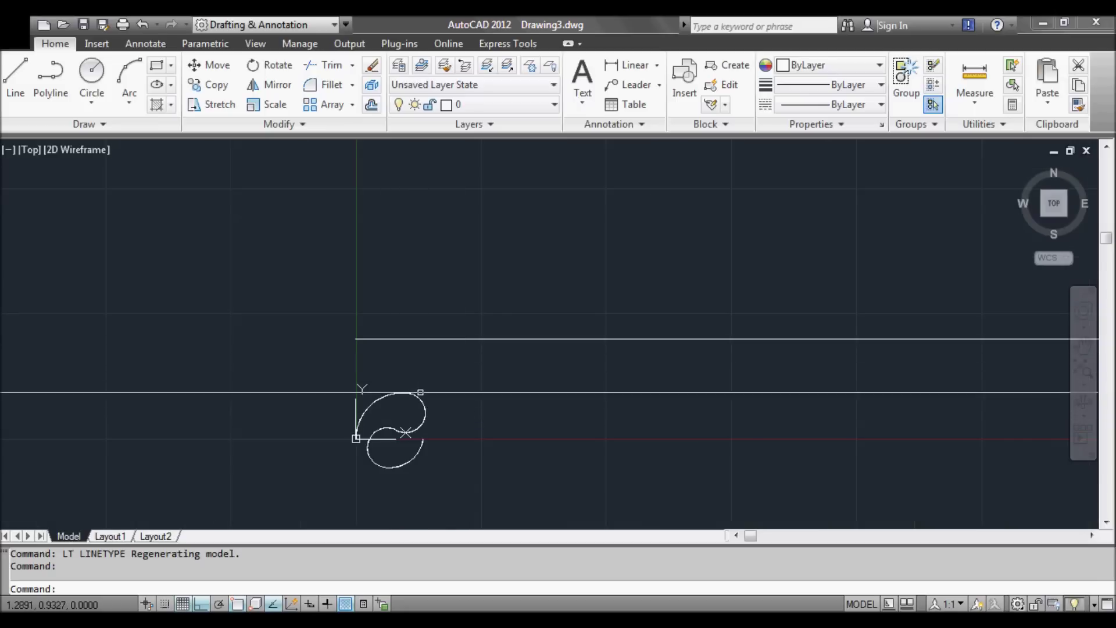
click(472, 339)
key(Escape)
scroll(556, 399, down, 3)
middle_drag(556, 399, 613, 386)
scroll(613, 386, up, 2)
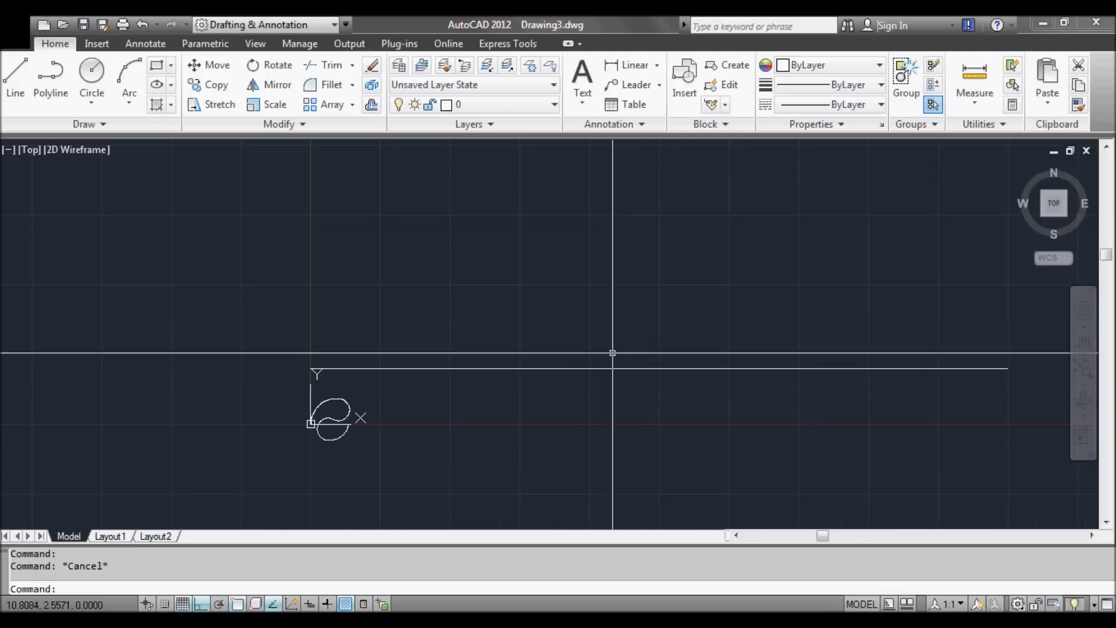
scroll(583, 369, up, 5)
scroll(588, 340, down, 8)
Reset the global linetype scale factor to 1
text(t)
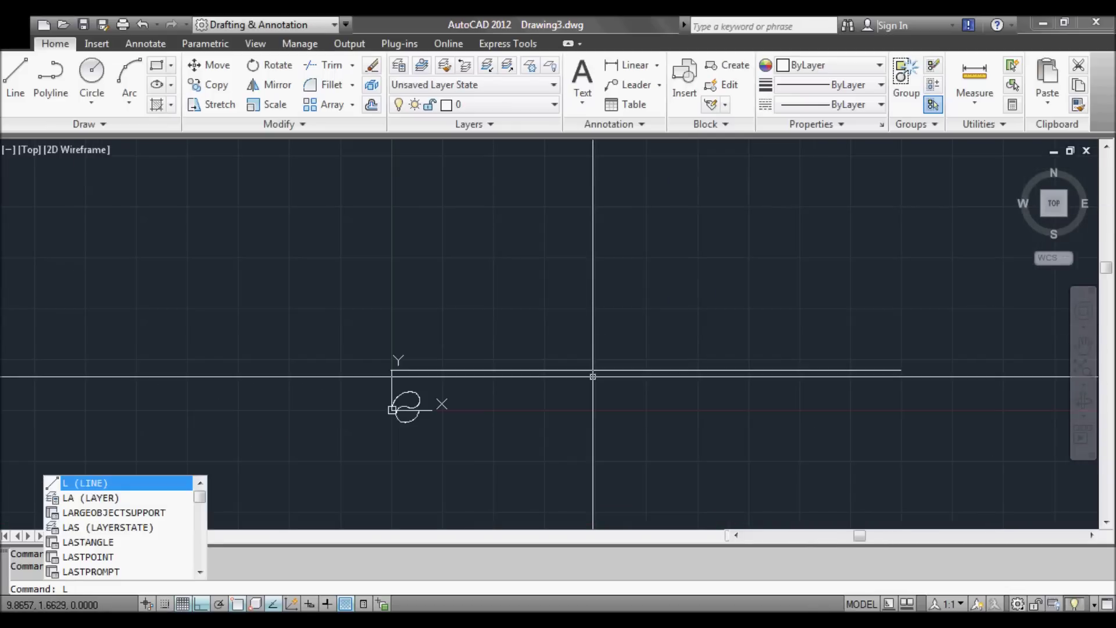
key(Return)
drag(712, 390, 688, 397)
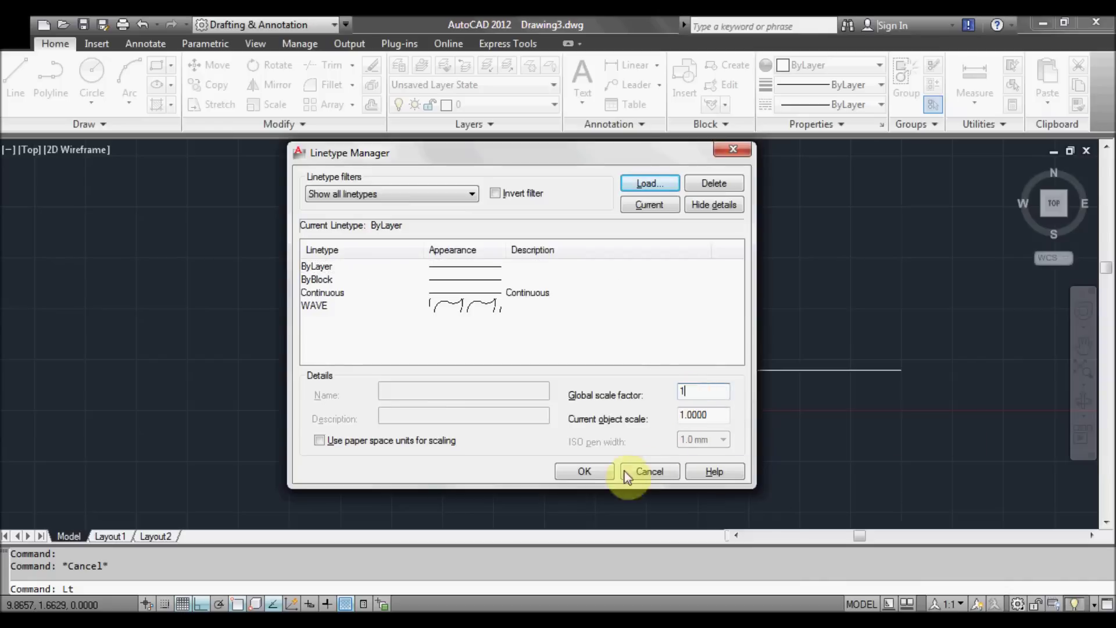
text(1)
key(Return)
Pan and zoom to review the repeating wave pattern above the original curve
scroll(490, 396, up, 4)
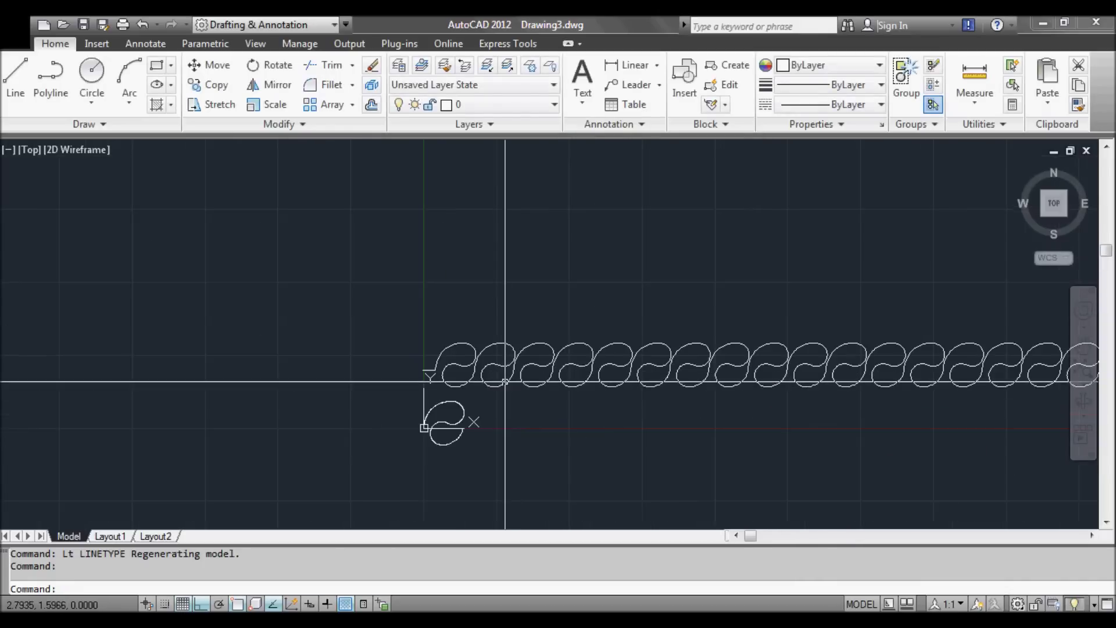
mouse_move(490, 396)
middle_down()
mouse_move(483, 417)
mouse_move(465, 393)
middle_up()
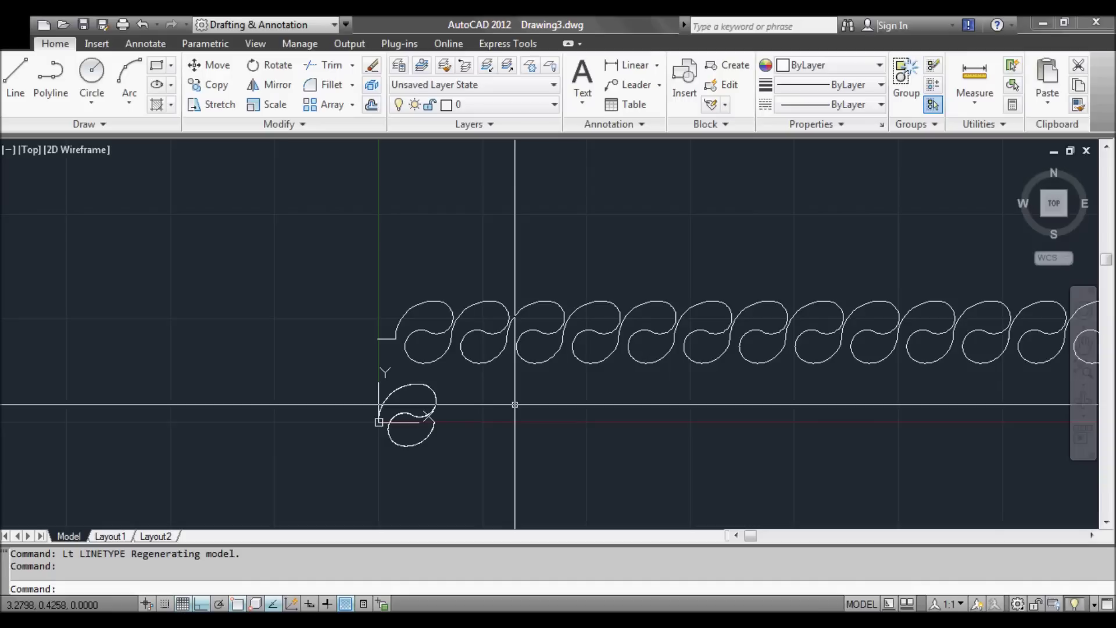
middle_drag(531, 406, 442, 394)
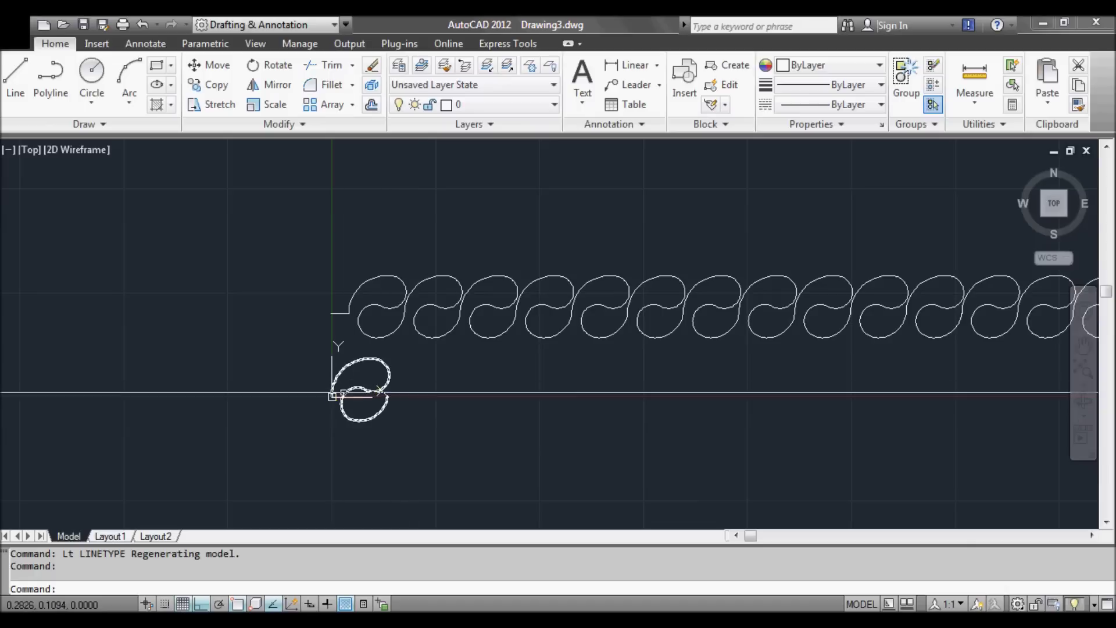
scroll(344, 393, up, 3)
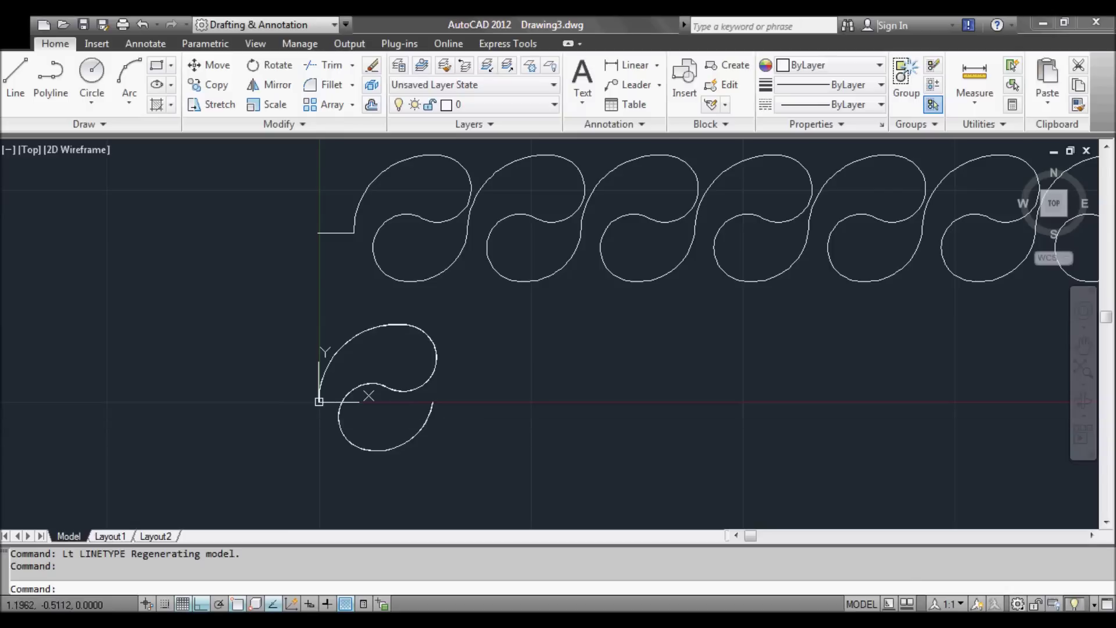
scroll(465, 399, down, 2)
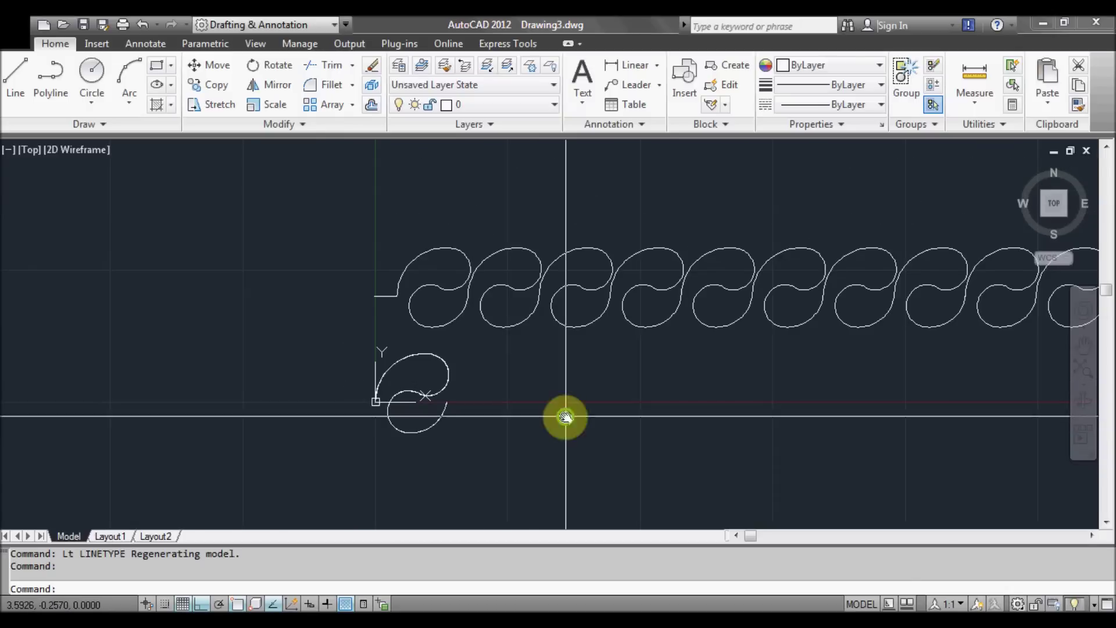
middle_drag(568, 419, 493, 409)
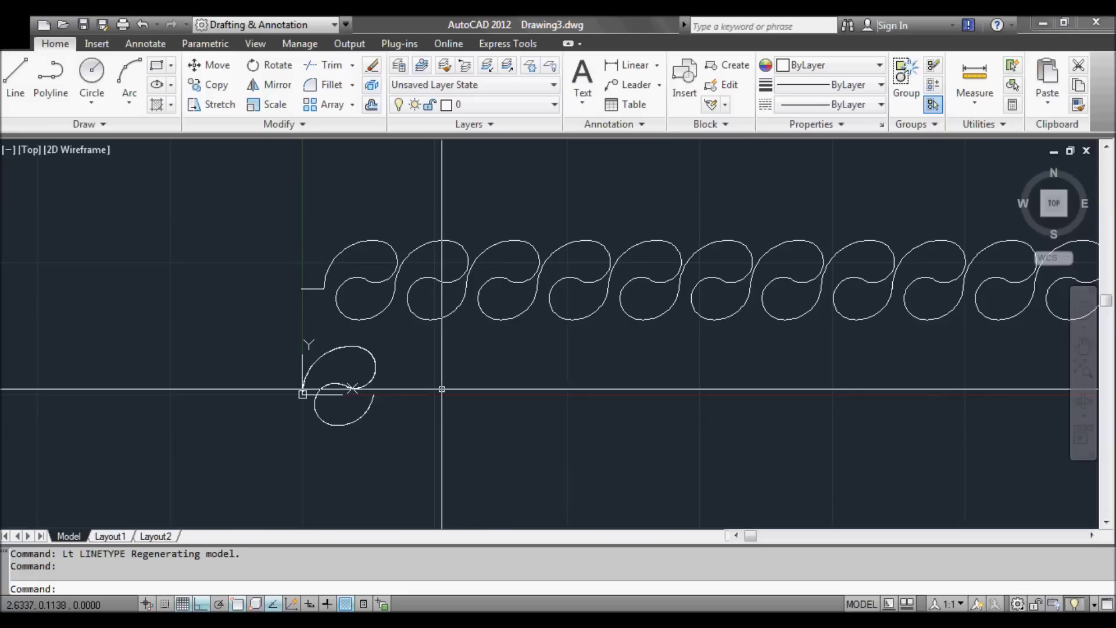